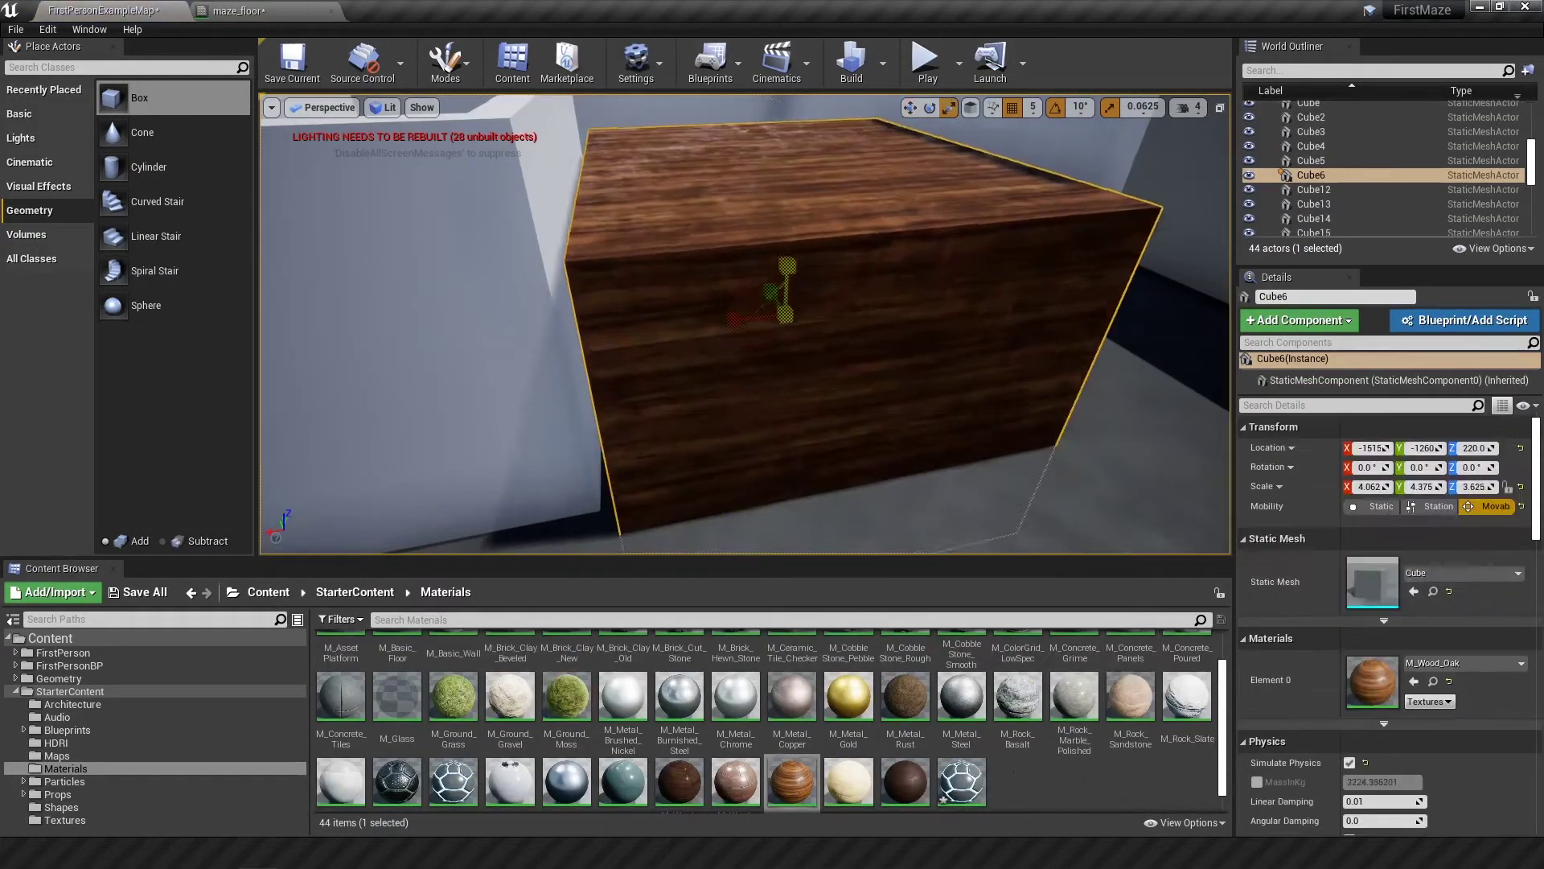
Play-test the level by walking into the large wood-textured box, and end the session
{"action": "key", "text": "alt+p"}
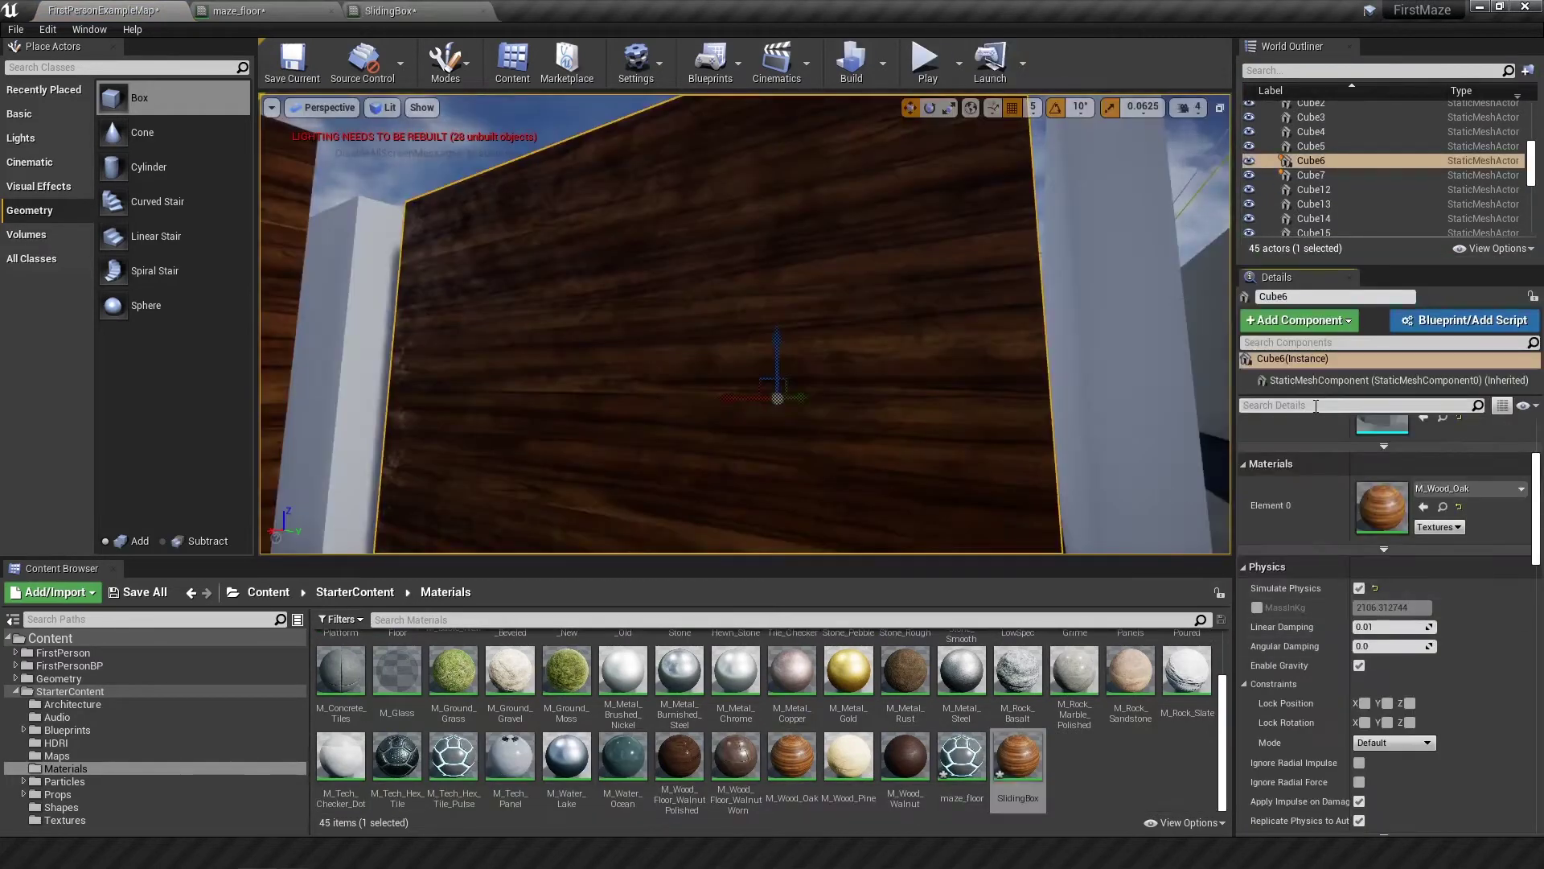
{"action": "scroll", "coordinate": [1315, 406], "scroll_direction": "down", "scroll_amount": 5}
{"action": "key", "text": "alt+p"}
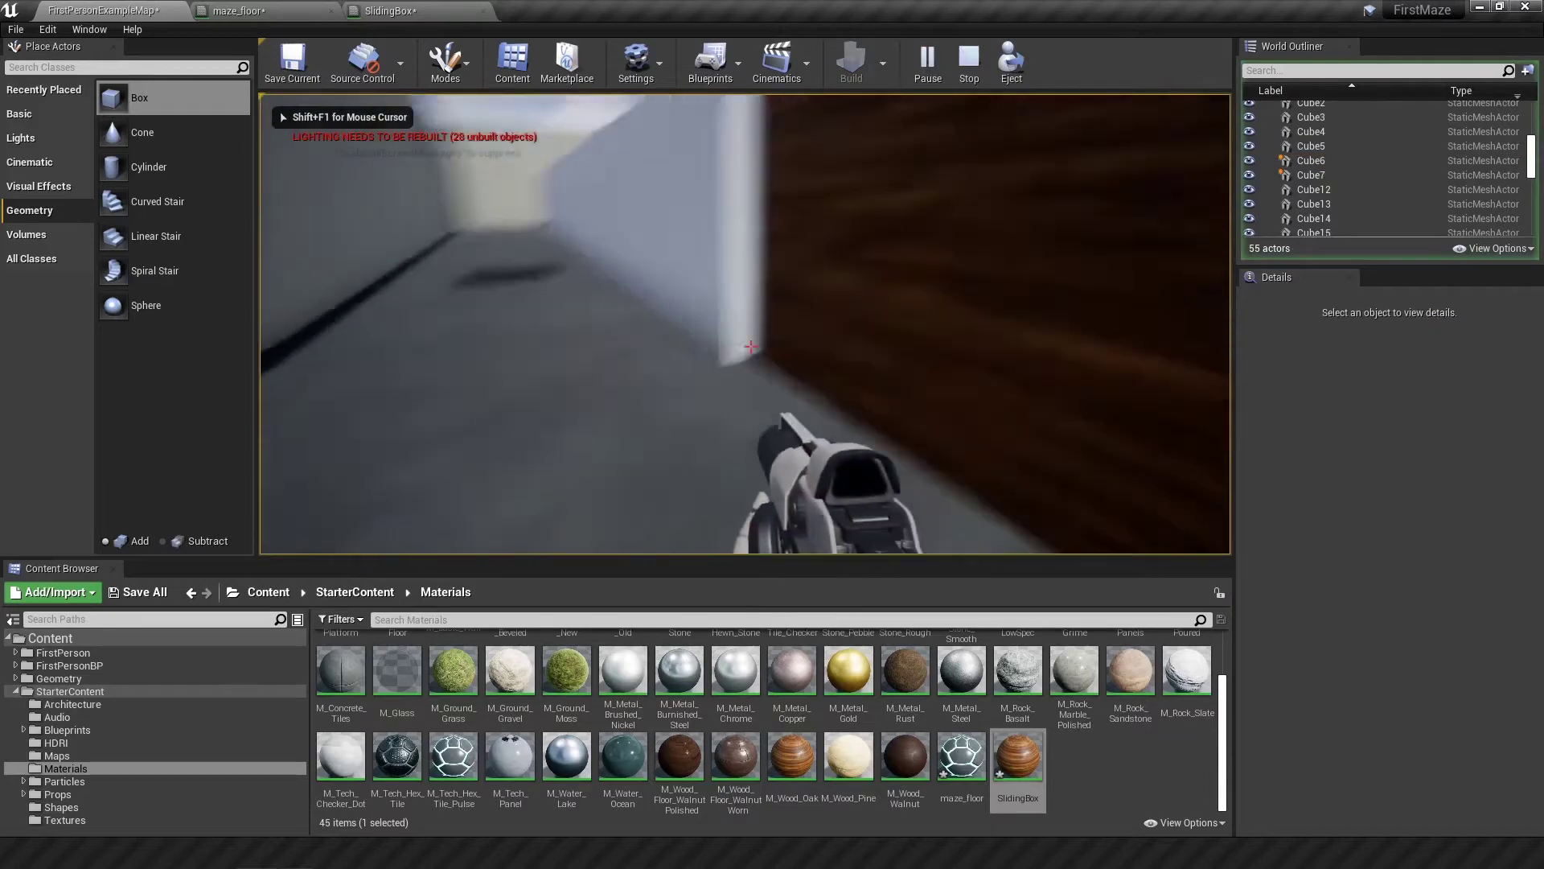
{"action": "key", "text": "w"}
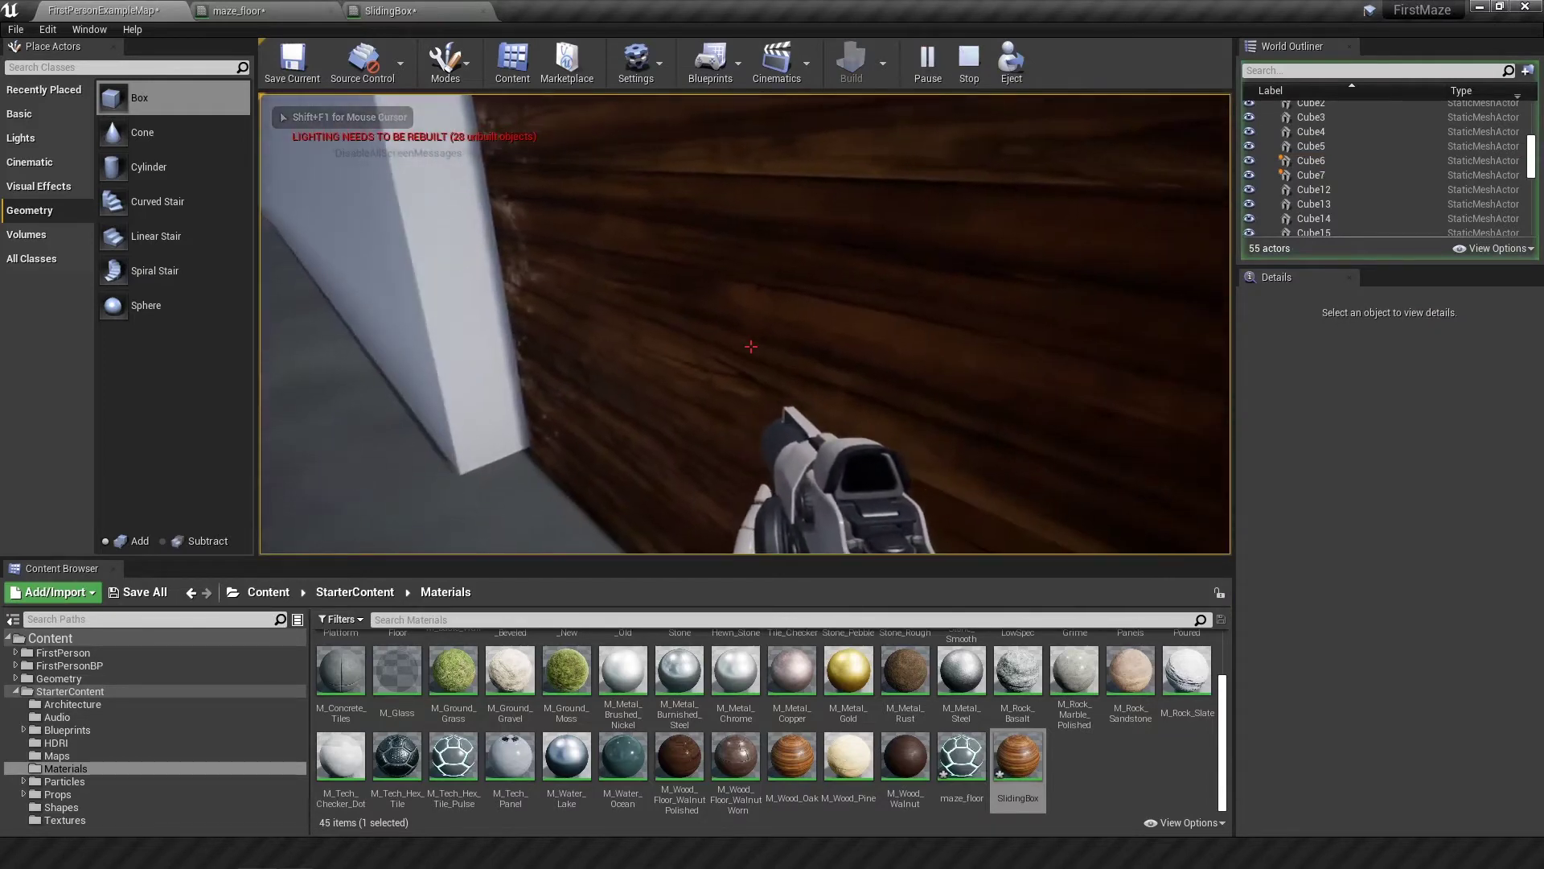
{"action": "key", "text": "Escape"}
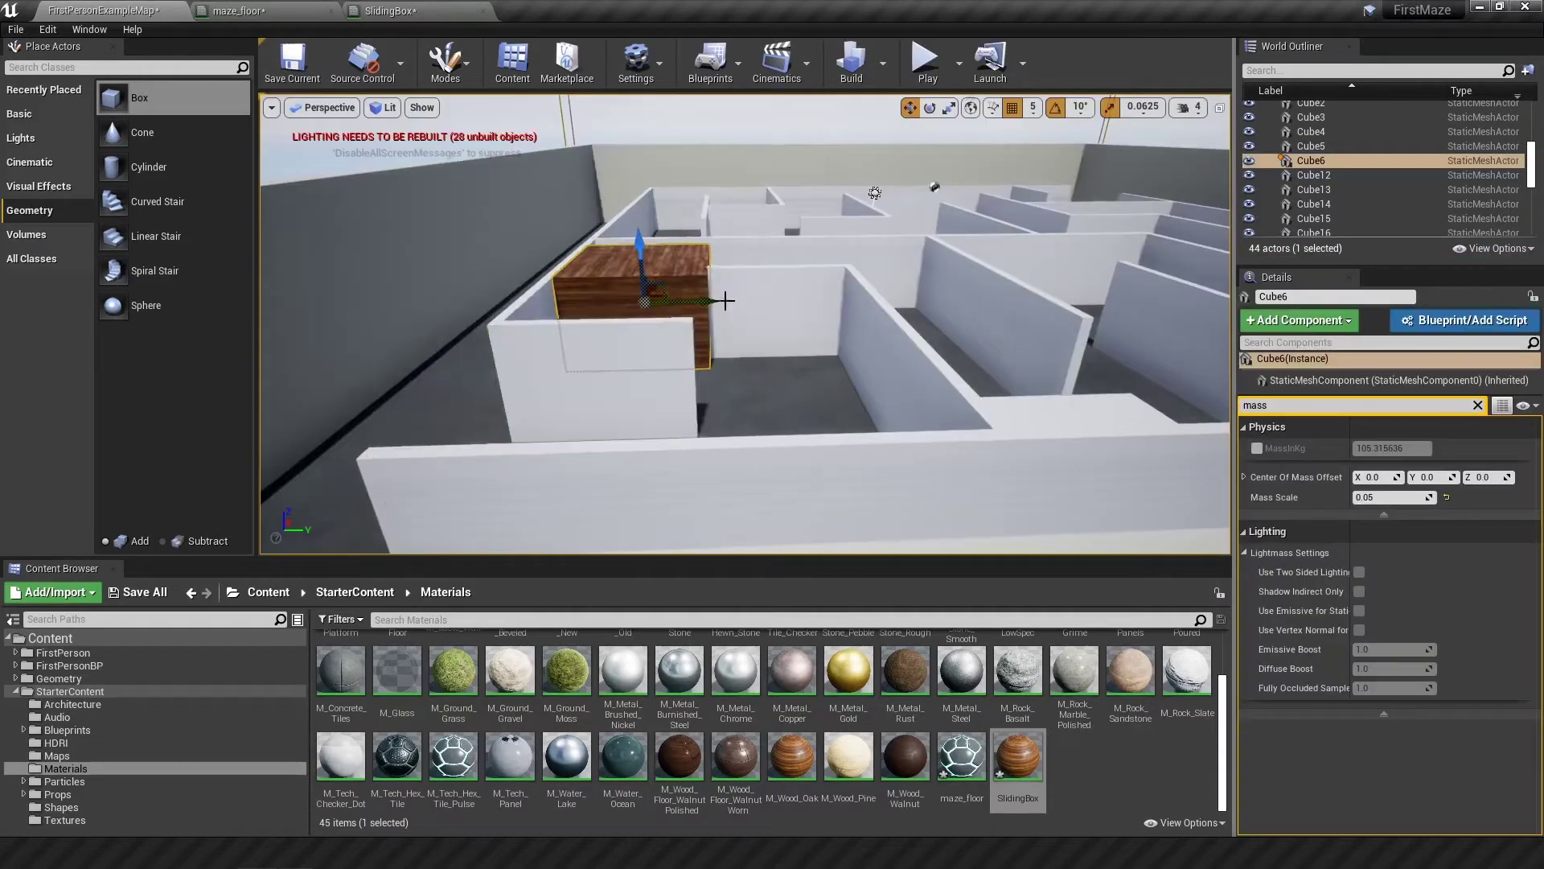
Play-test the route over the low white block towards the wooden box to check the height of the maze walls
{"action": "key", "text": "alt+p"}
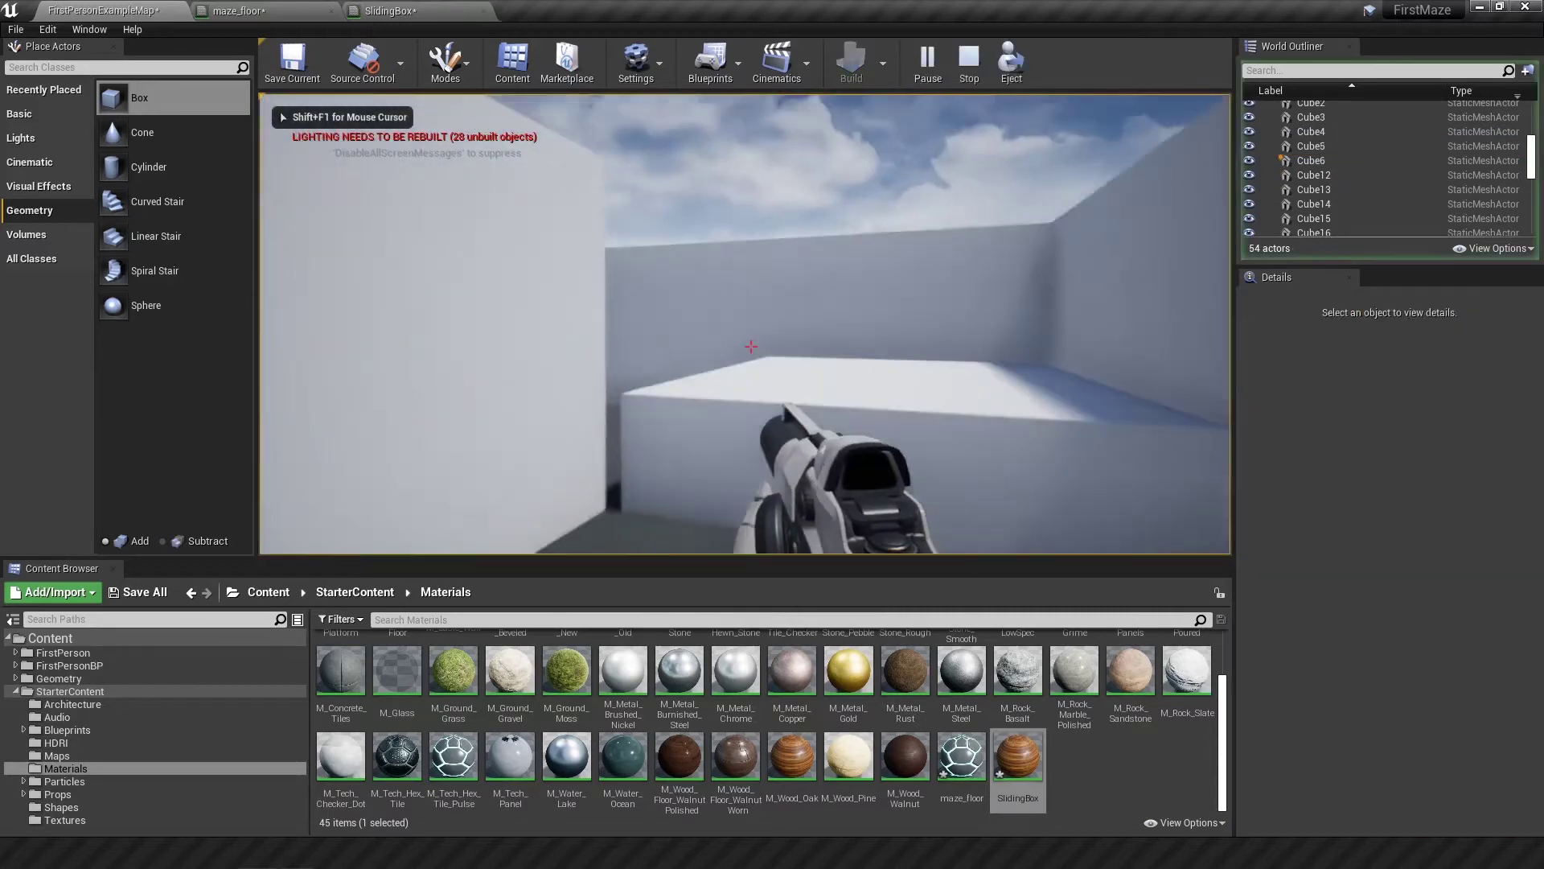
{"action": "key", "text": "w"}
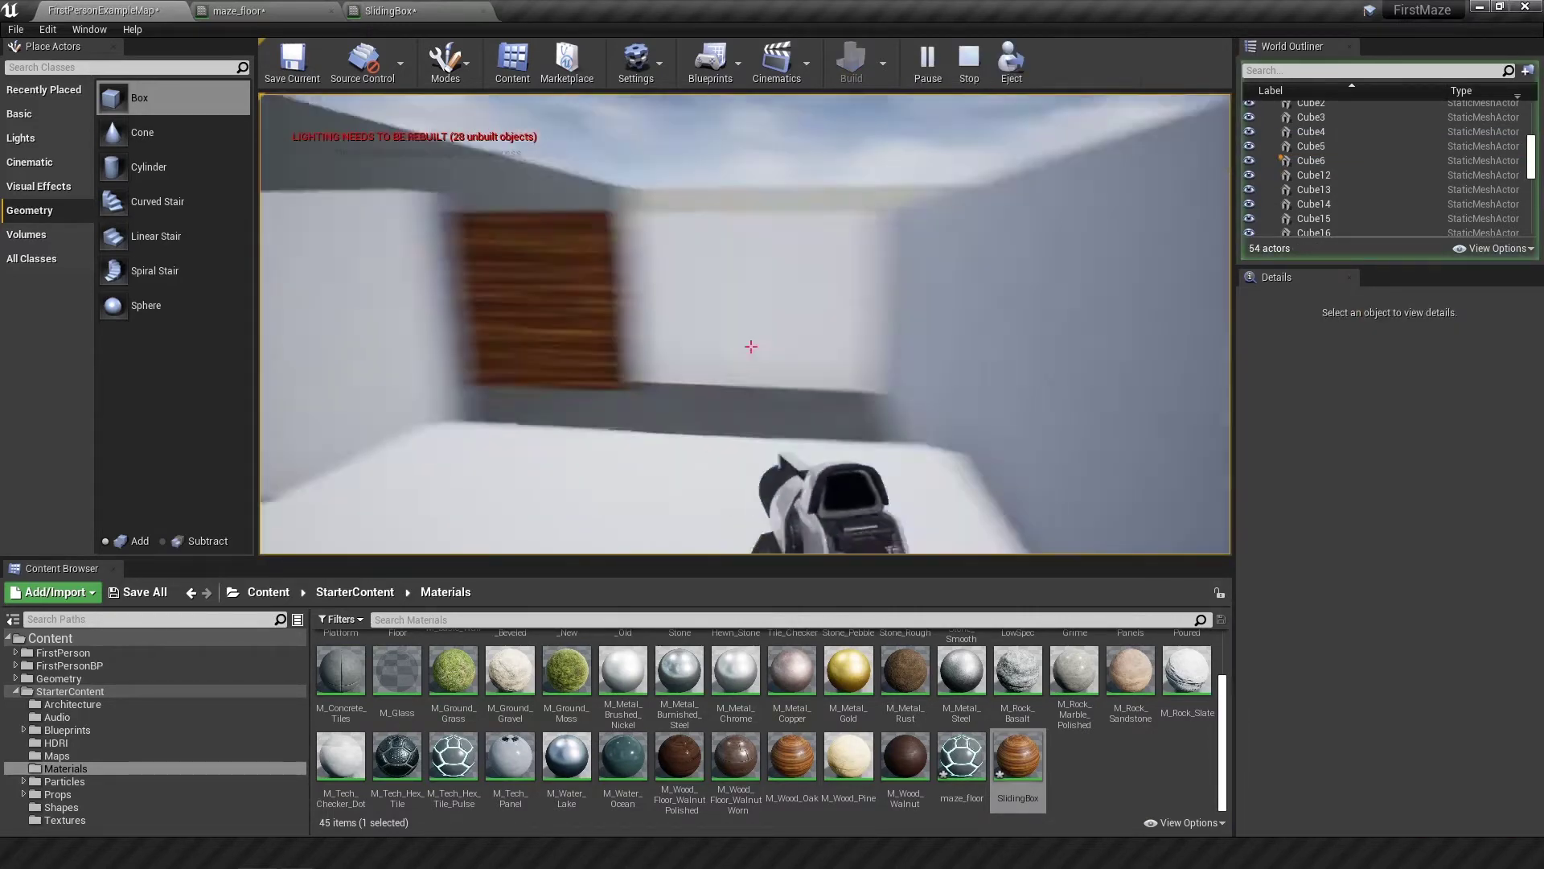
{"action": "key", "text": "w"}
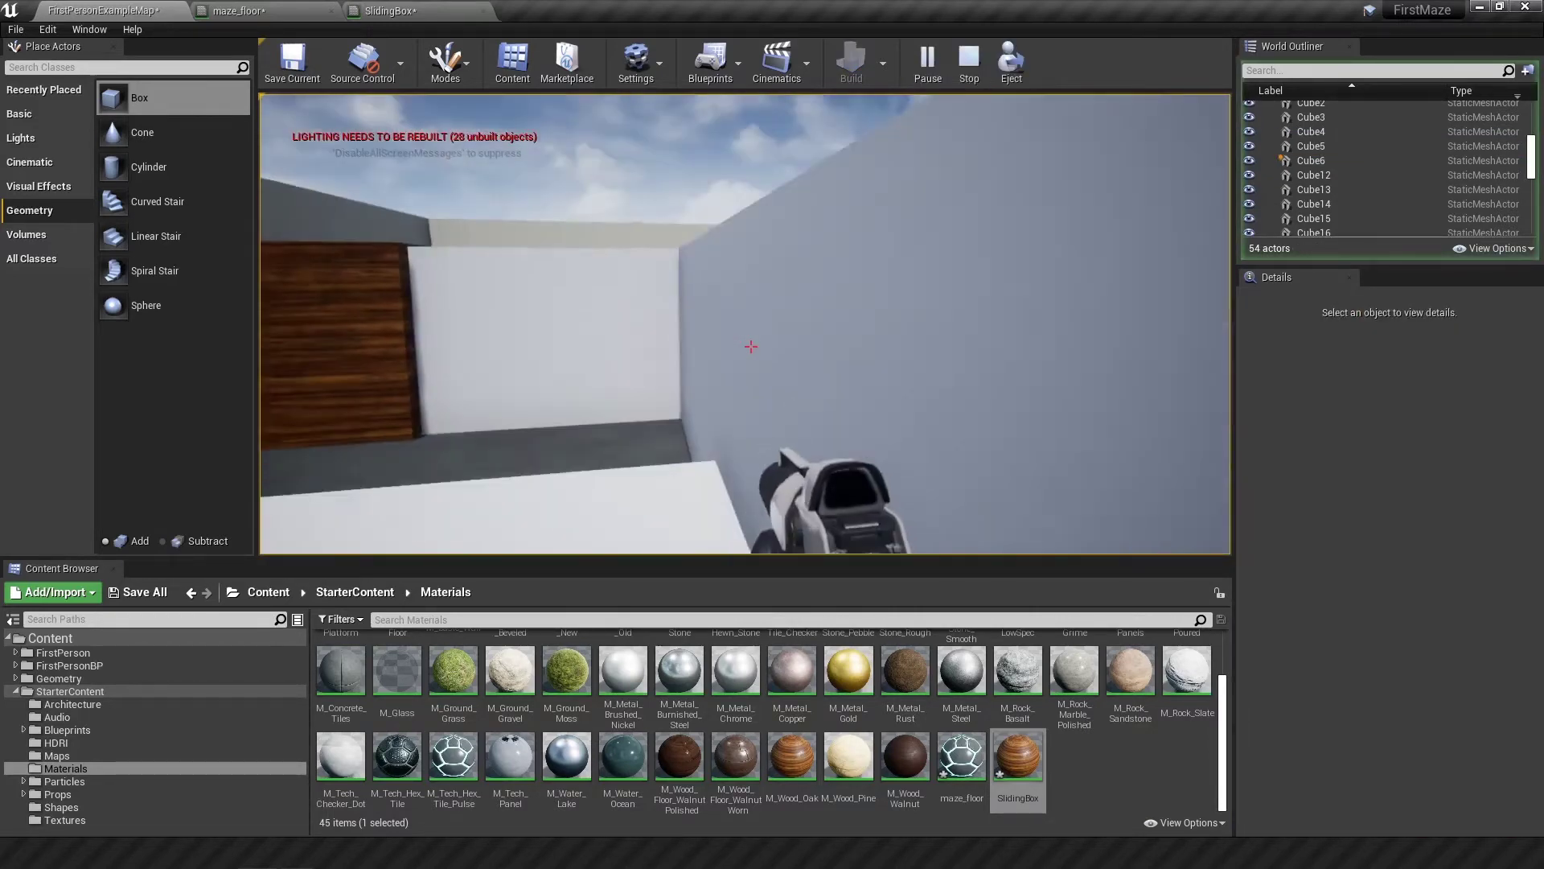
{"action": "key", "text": "Escape"}
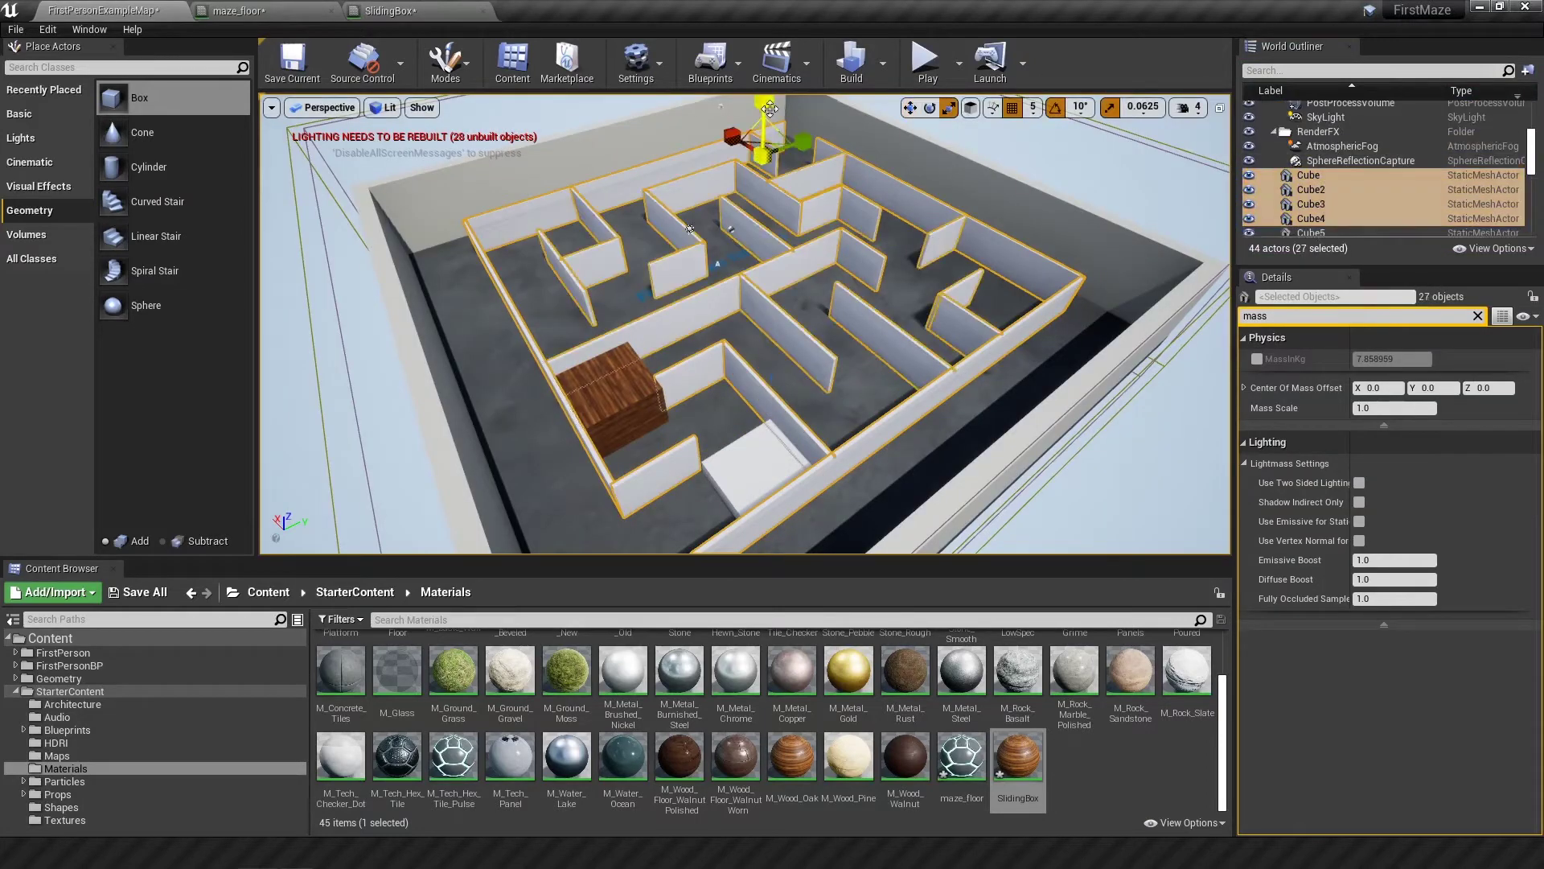
{"action": "key", "text": "alt+p"}
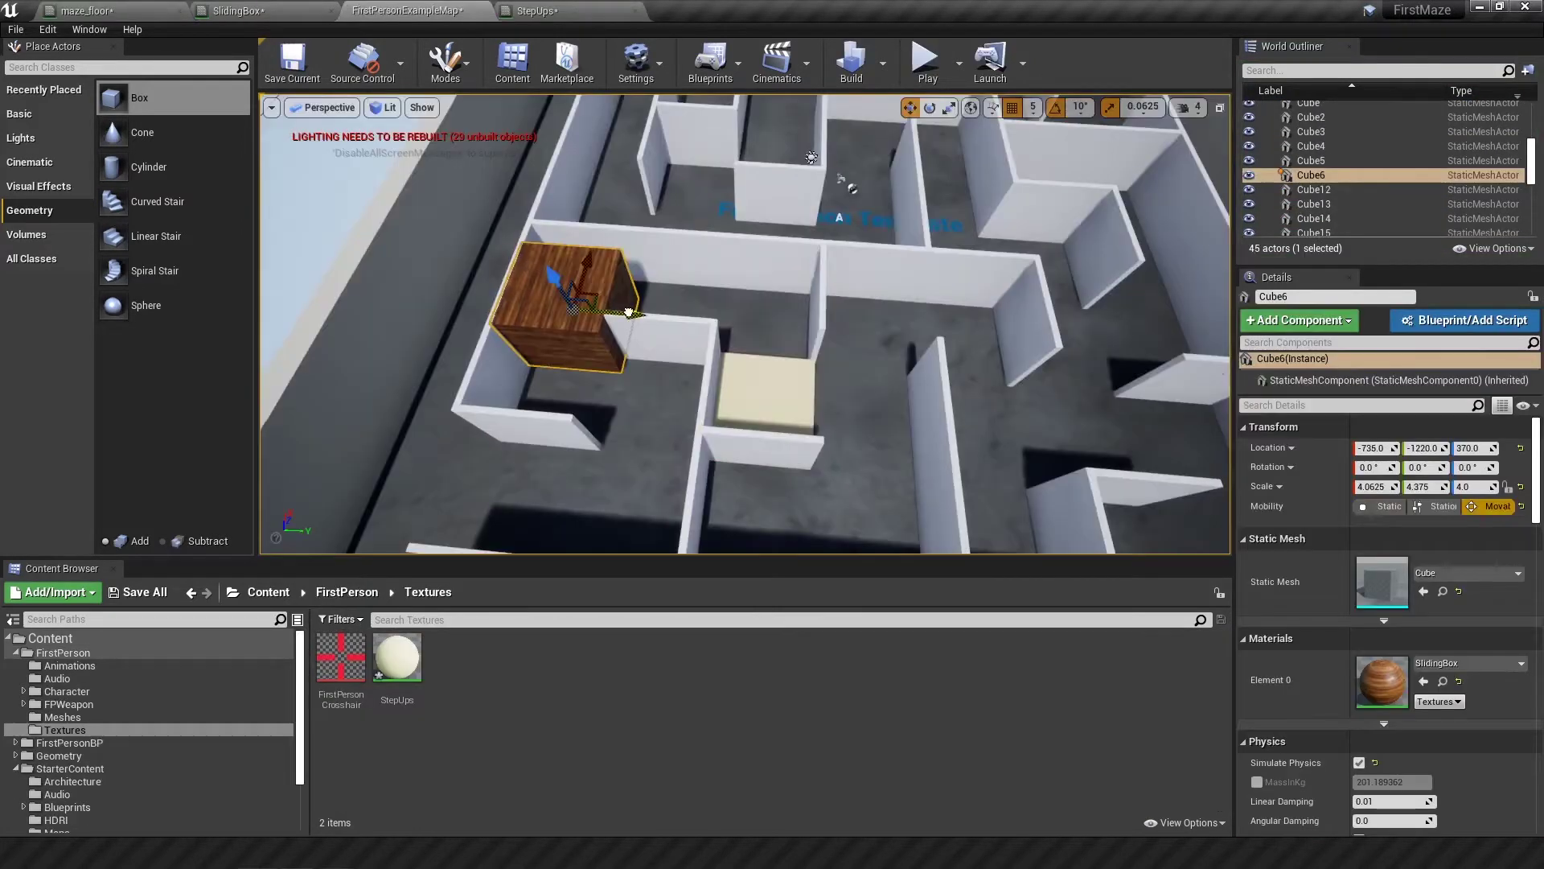
Move the wooden box across the maze into the corridor beyond the cream step-up box and scale it to fit between the walls
{"action": "left_click_drag", "start_coordinate": [629, 313], "coordinate": [1042, 338]}
{"action": "key", "text": "f"}
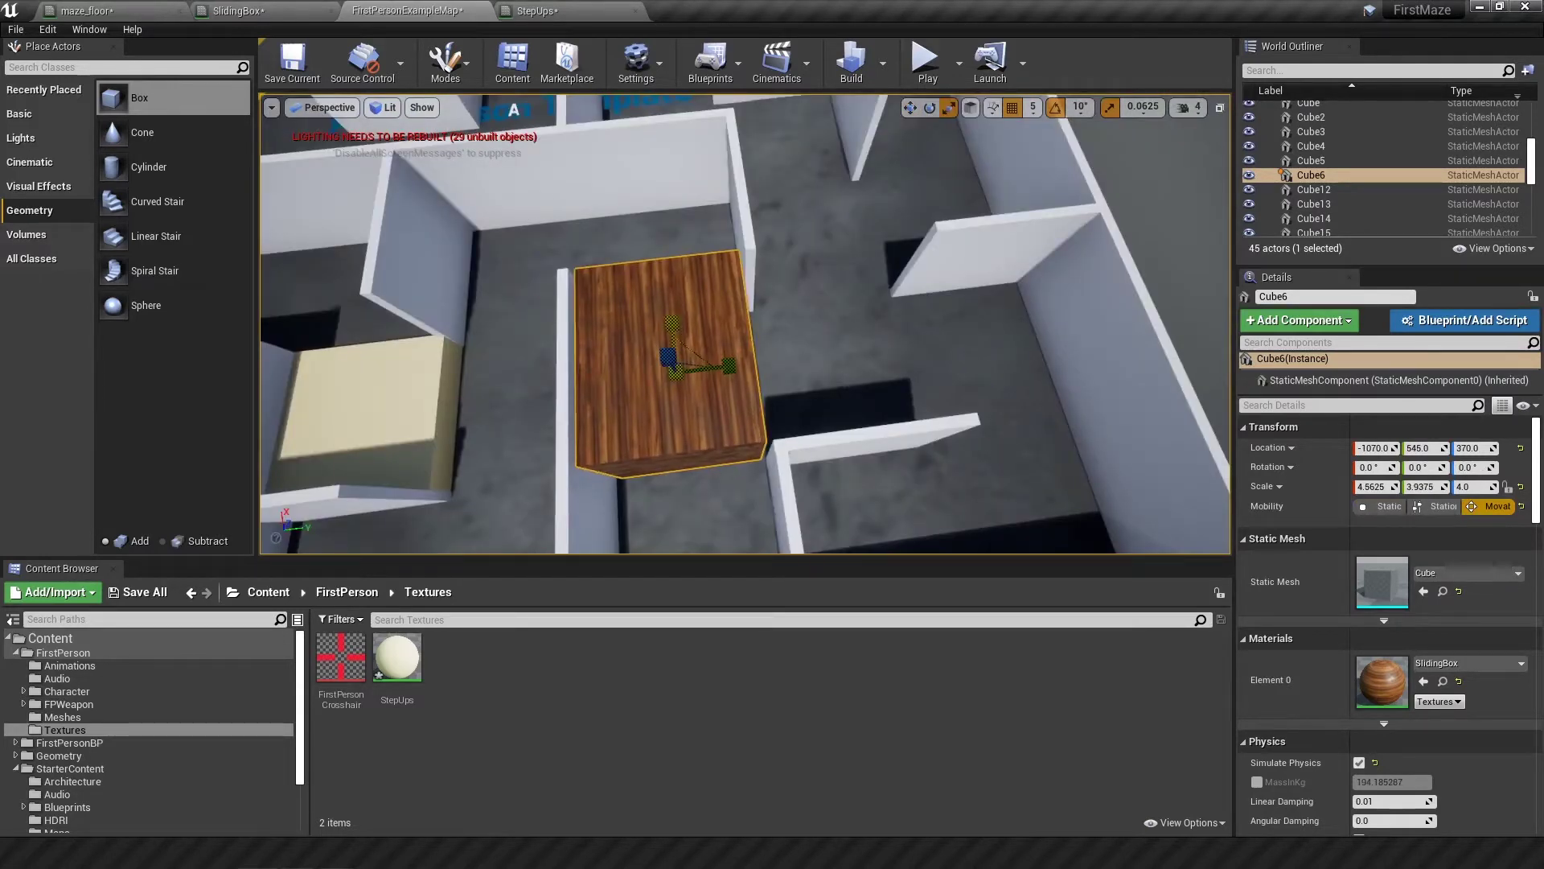
{"action": "left_click_drag", "start_coordinate": [671, 324], "coordinate": [673, 331]}
{"action": "key", "text": "w"}
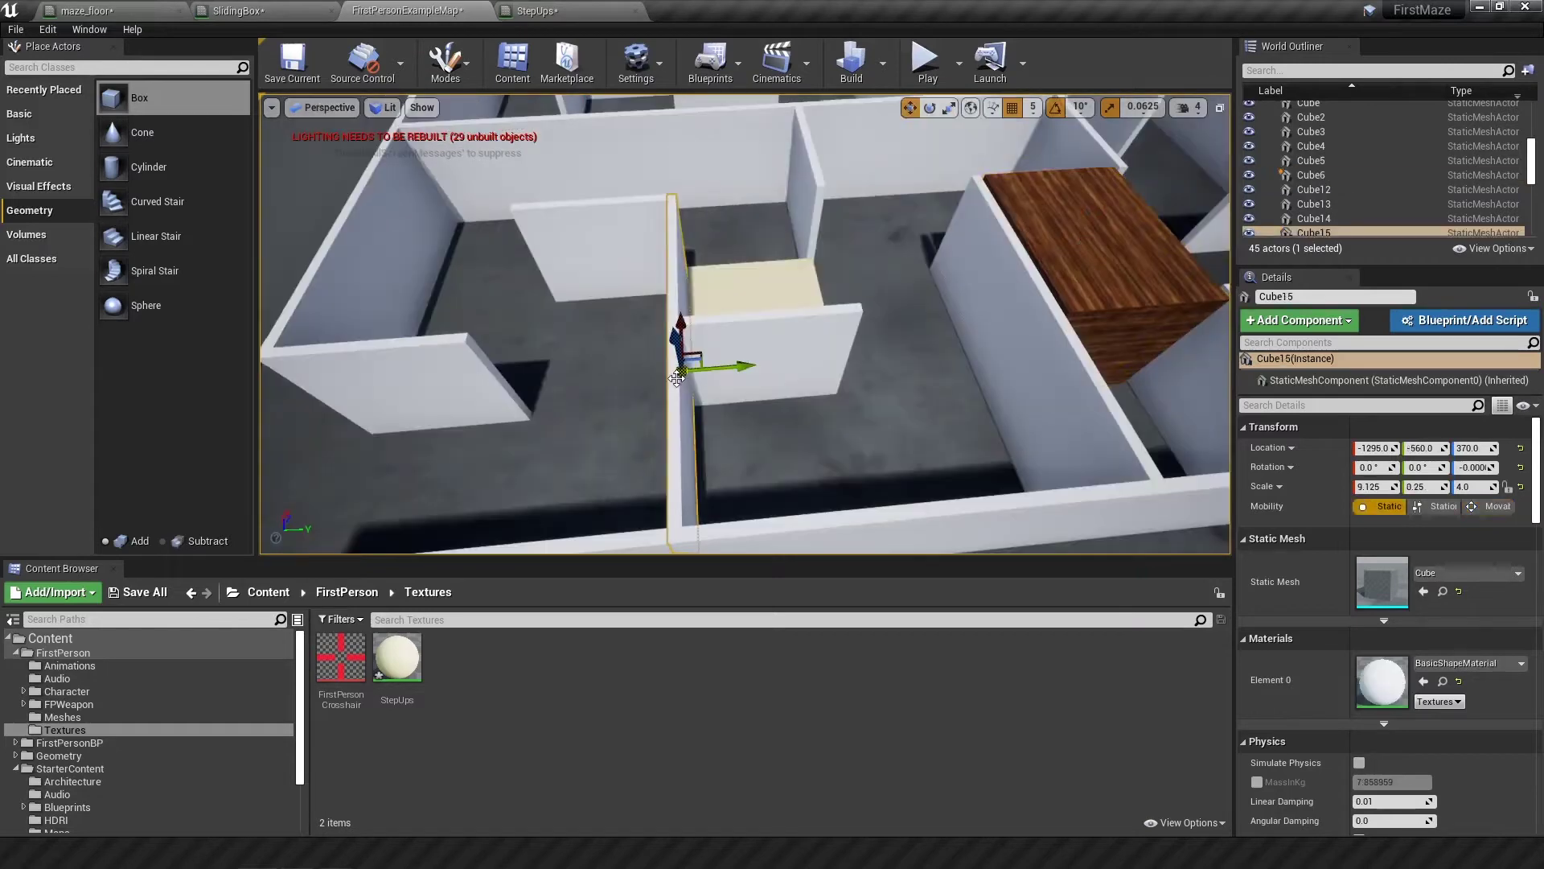
Replace the long wall beside the cream box with a copy of the short wall, aligned with the wall in front of the box
{"action": "left_click", "coordinate": [811, 196]}
{"action": "left_click_drag", "start_coordinate": [754, 194], "coordinate": [708, 342]}
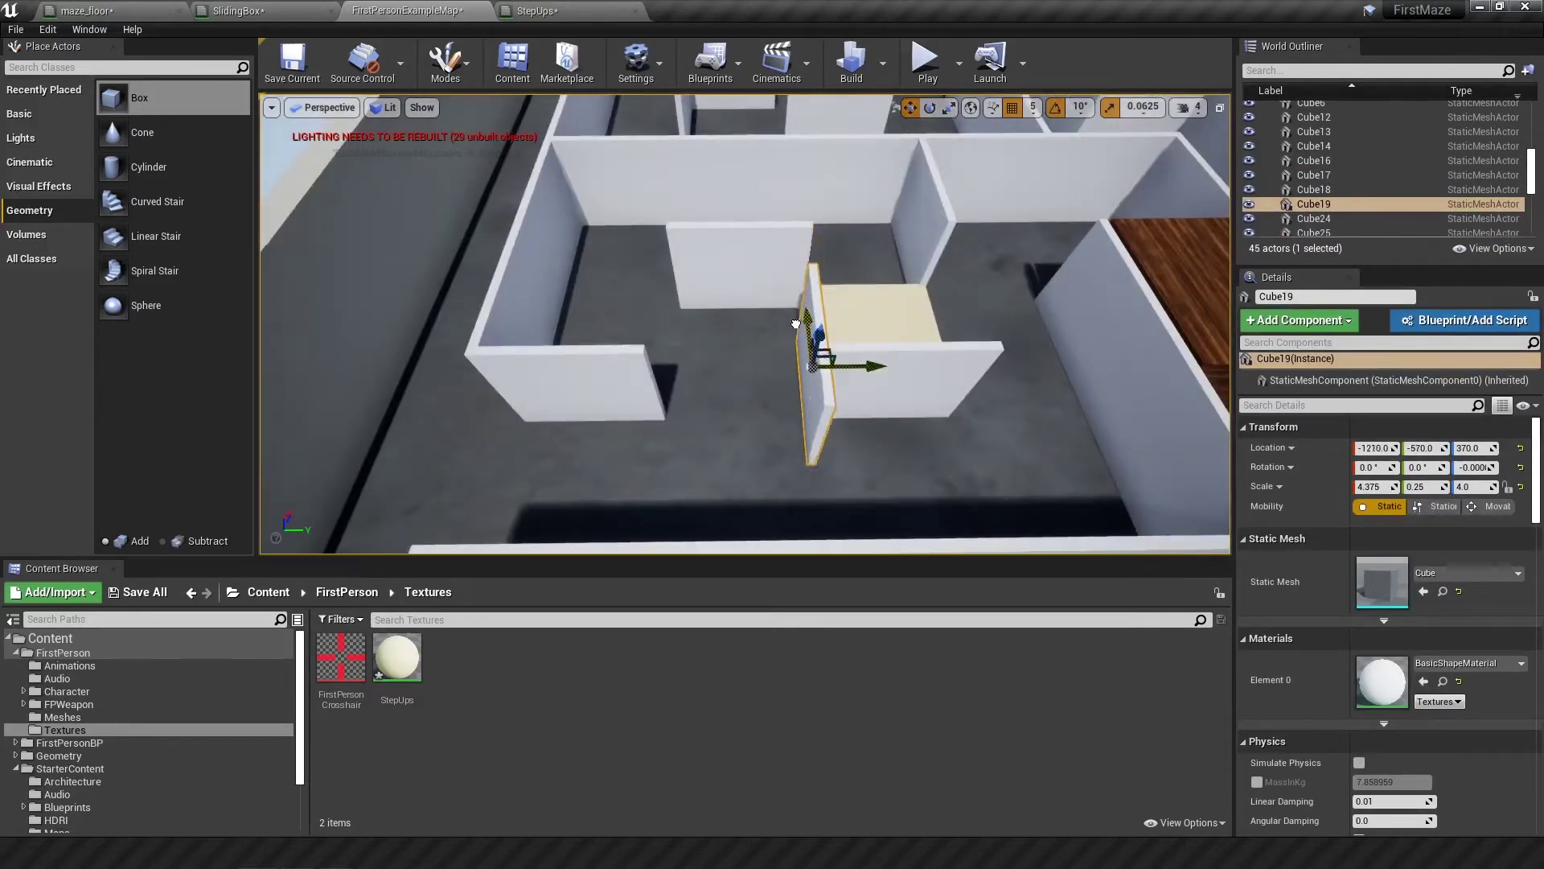
{"action": "left_click_drag", "start_coordinate": [796, 324], "coordinate": [791, 403]}
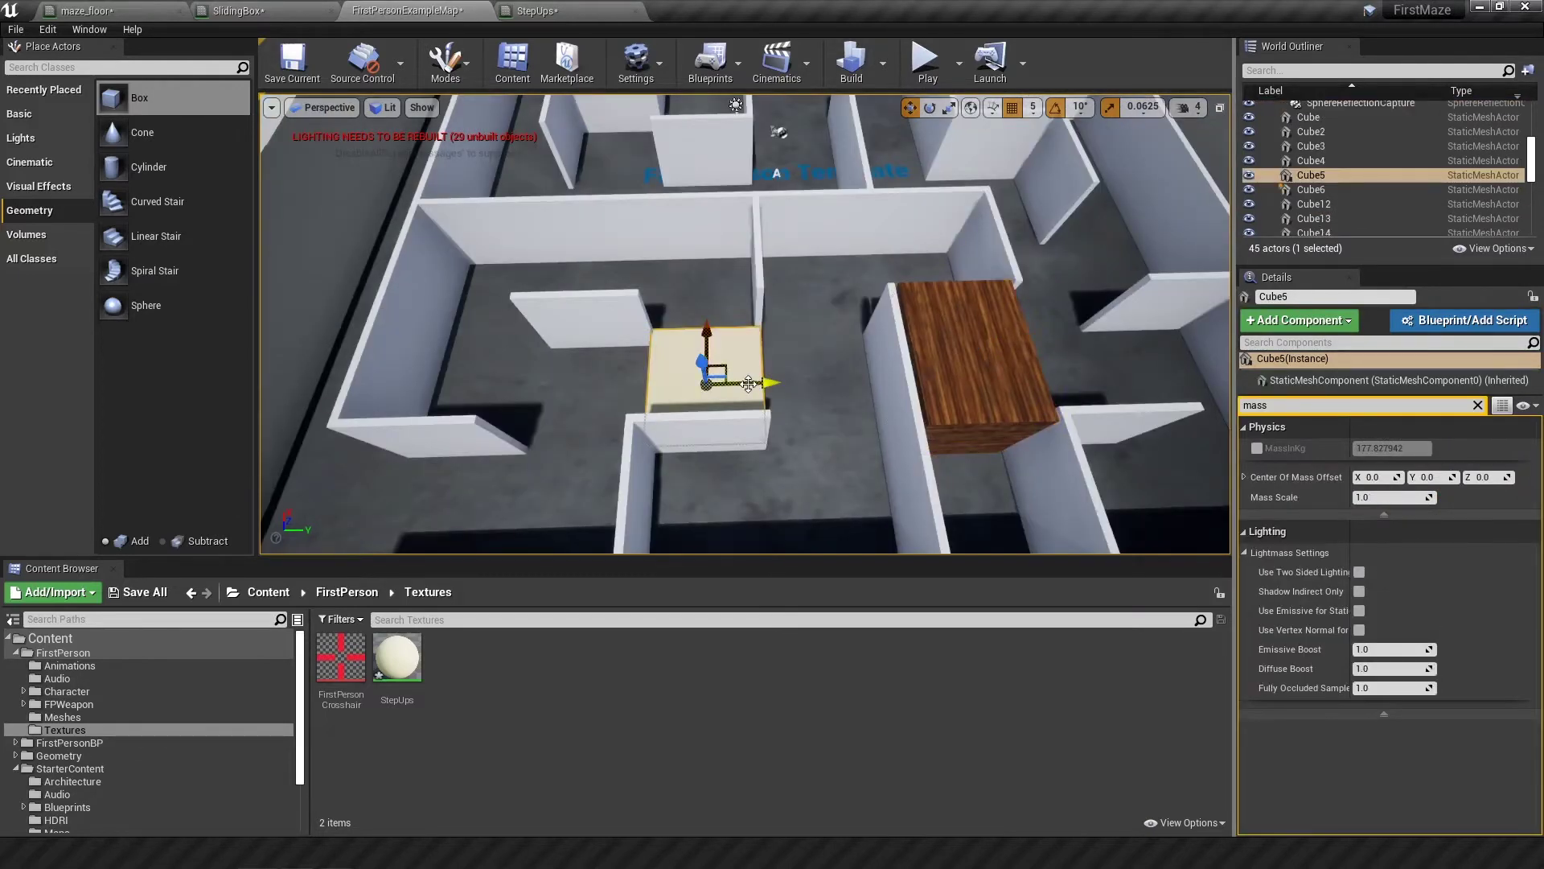
Duplicate the cream step-up box and place copies in the area behind the long dividing wall
{"action": "key", "text": "ctrl+w"}
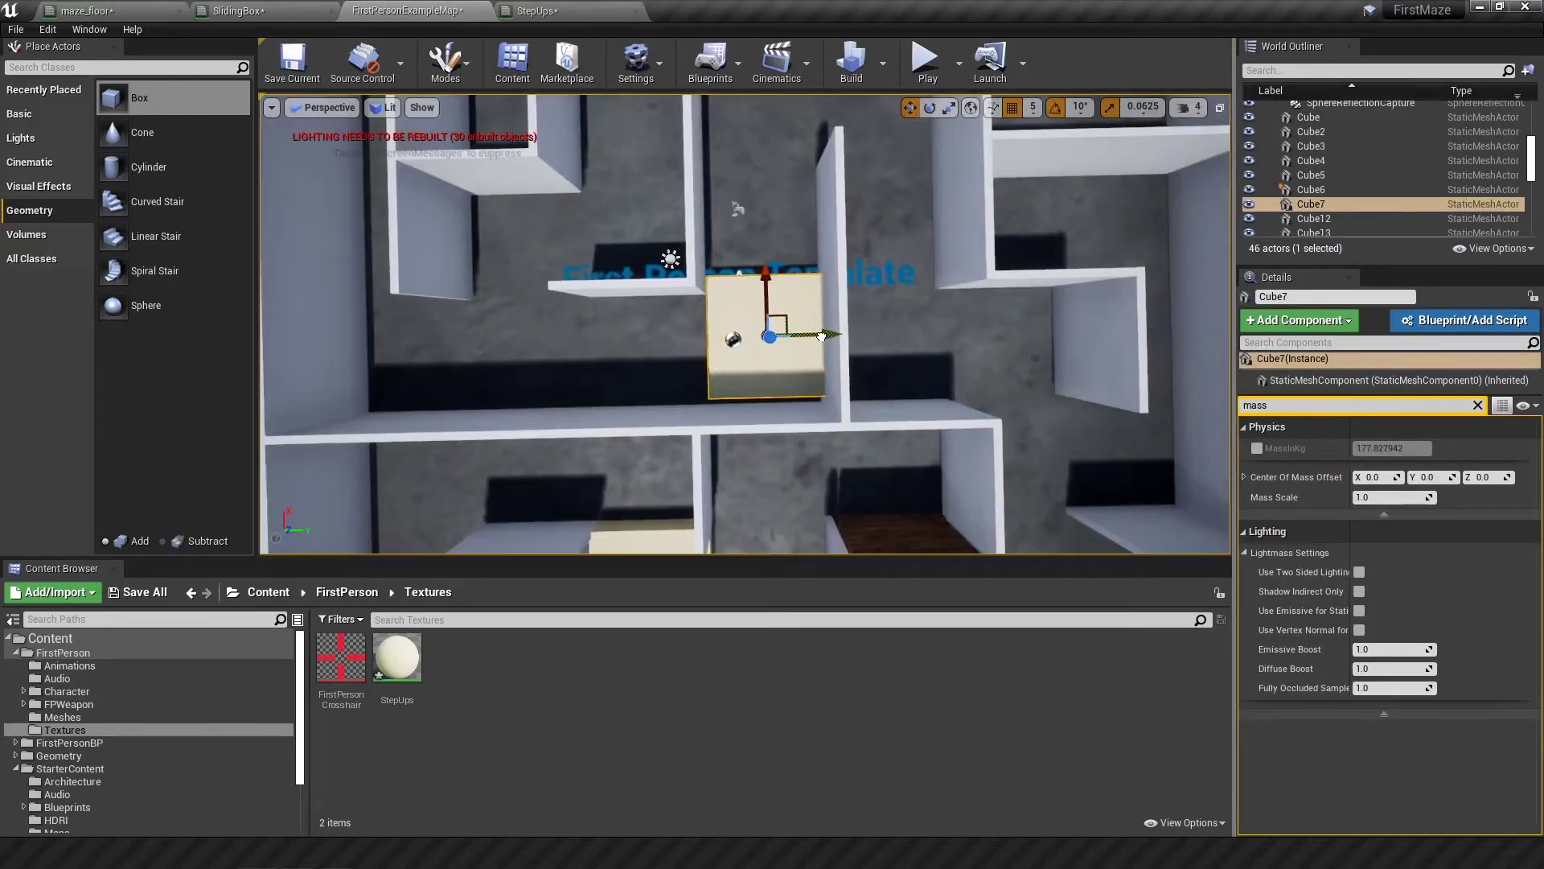
{"action": "left_click_drag", "start_coordinate": [823, 336], "coordinate": [831, 272], "text": "alt"}
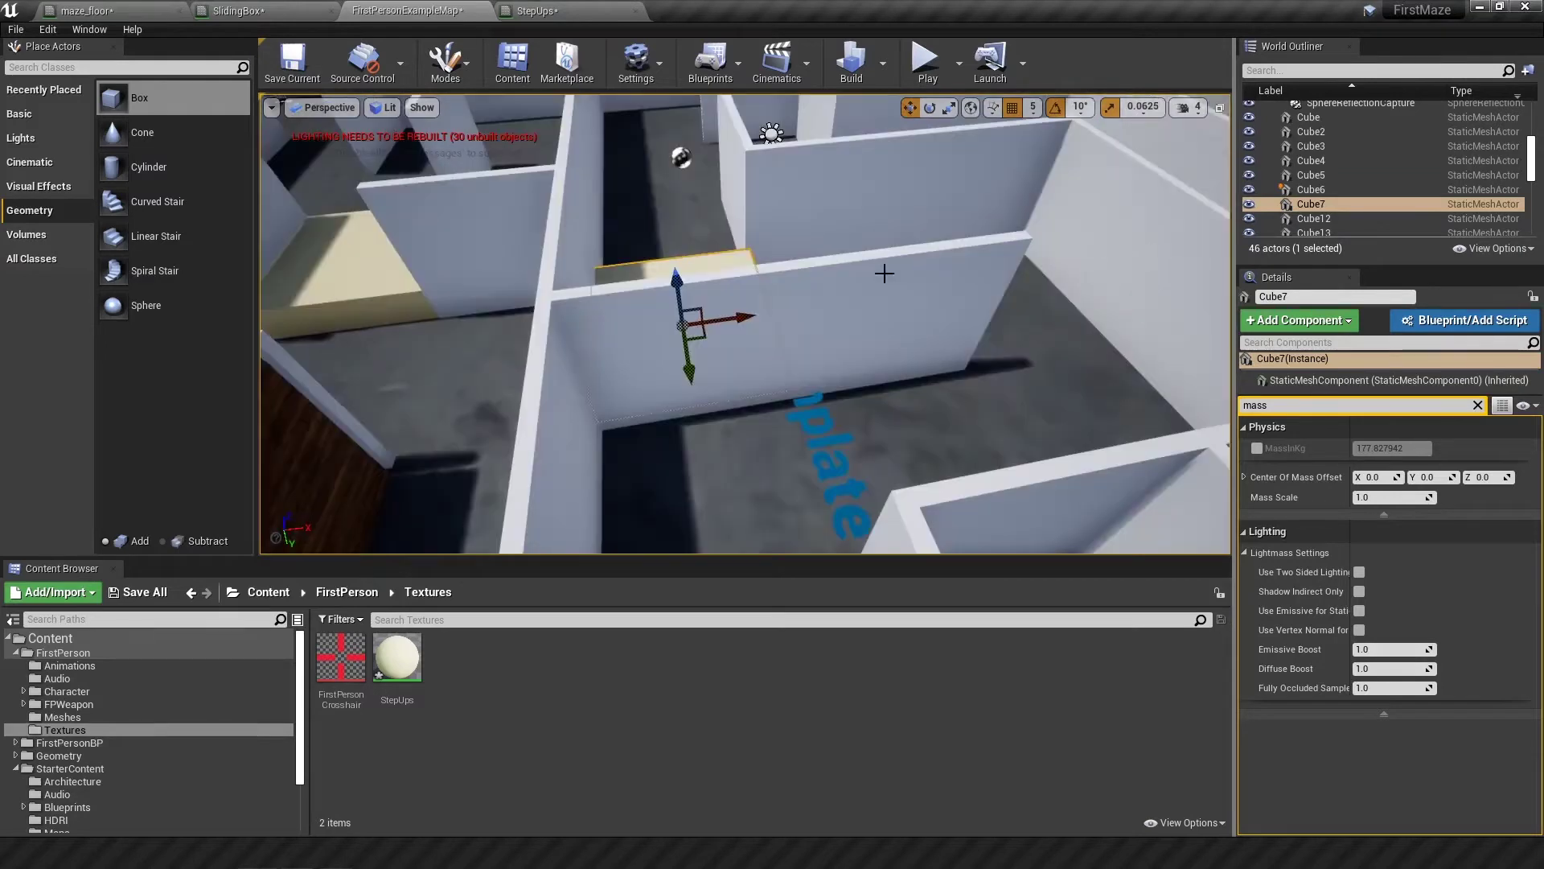
Delete the long wall beside the new cream boxes and move a short wall section across to the gap between them
{"action": "left_click", "coordinate": [852, 269]}
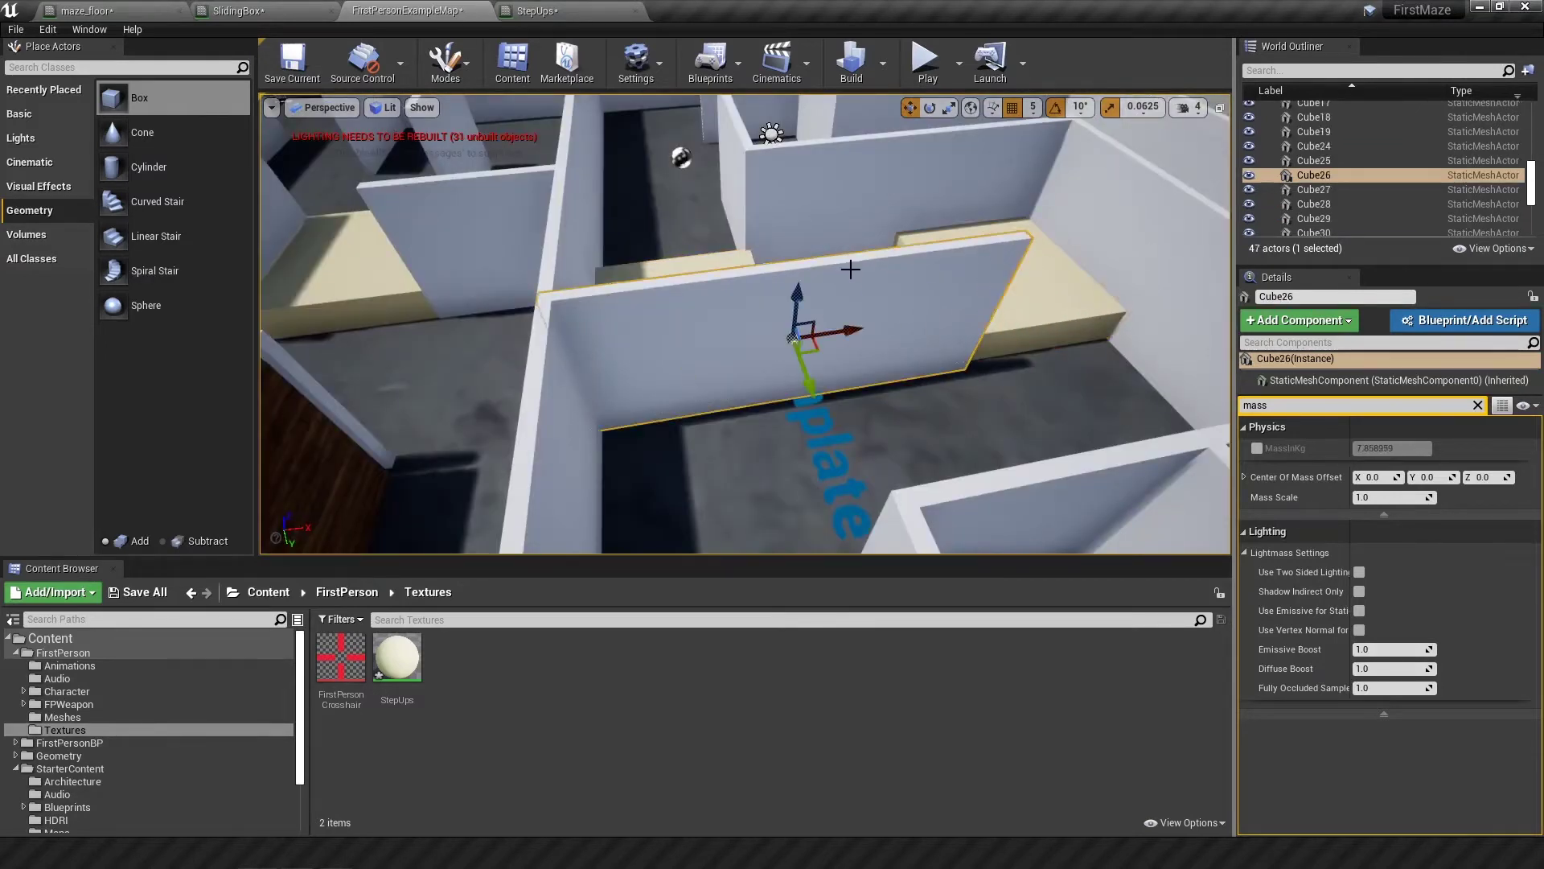
{"action": "key", "text": "Delete"}
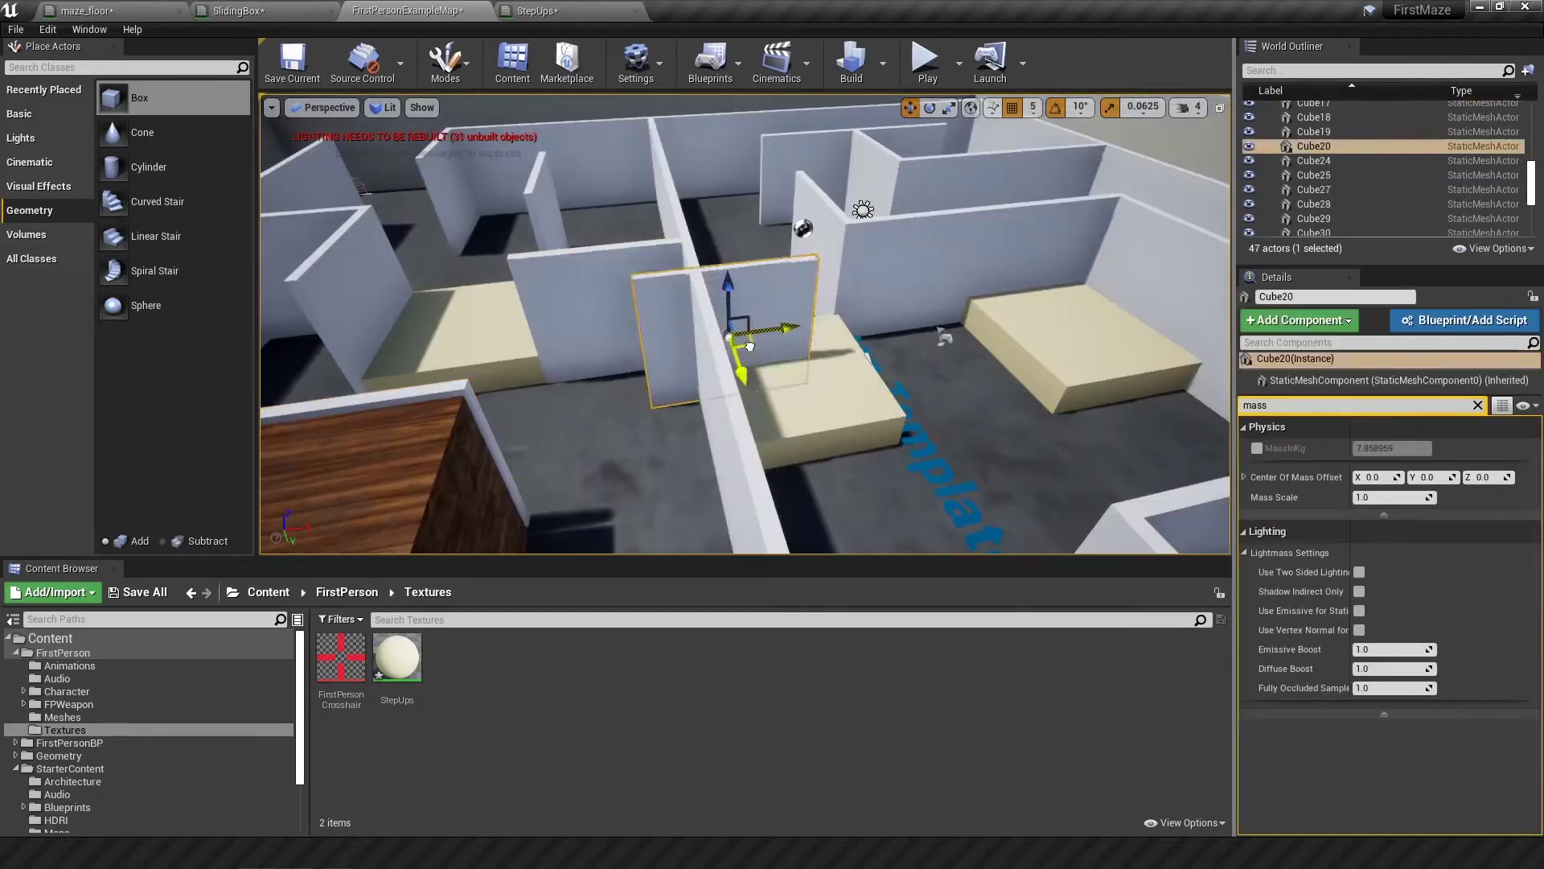
{"action": "left_click_drag", "start_coordinate": [735, 351], "coordinate": [1024, 379]}
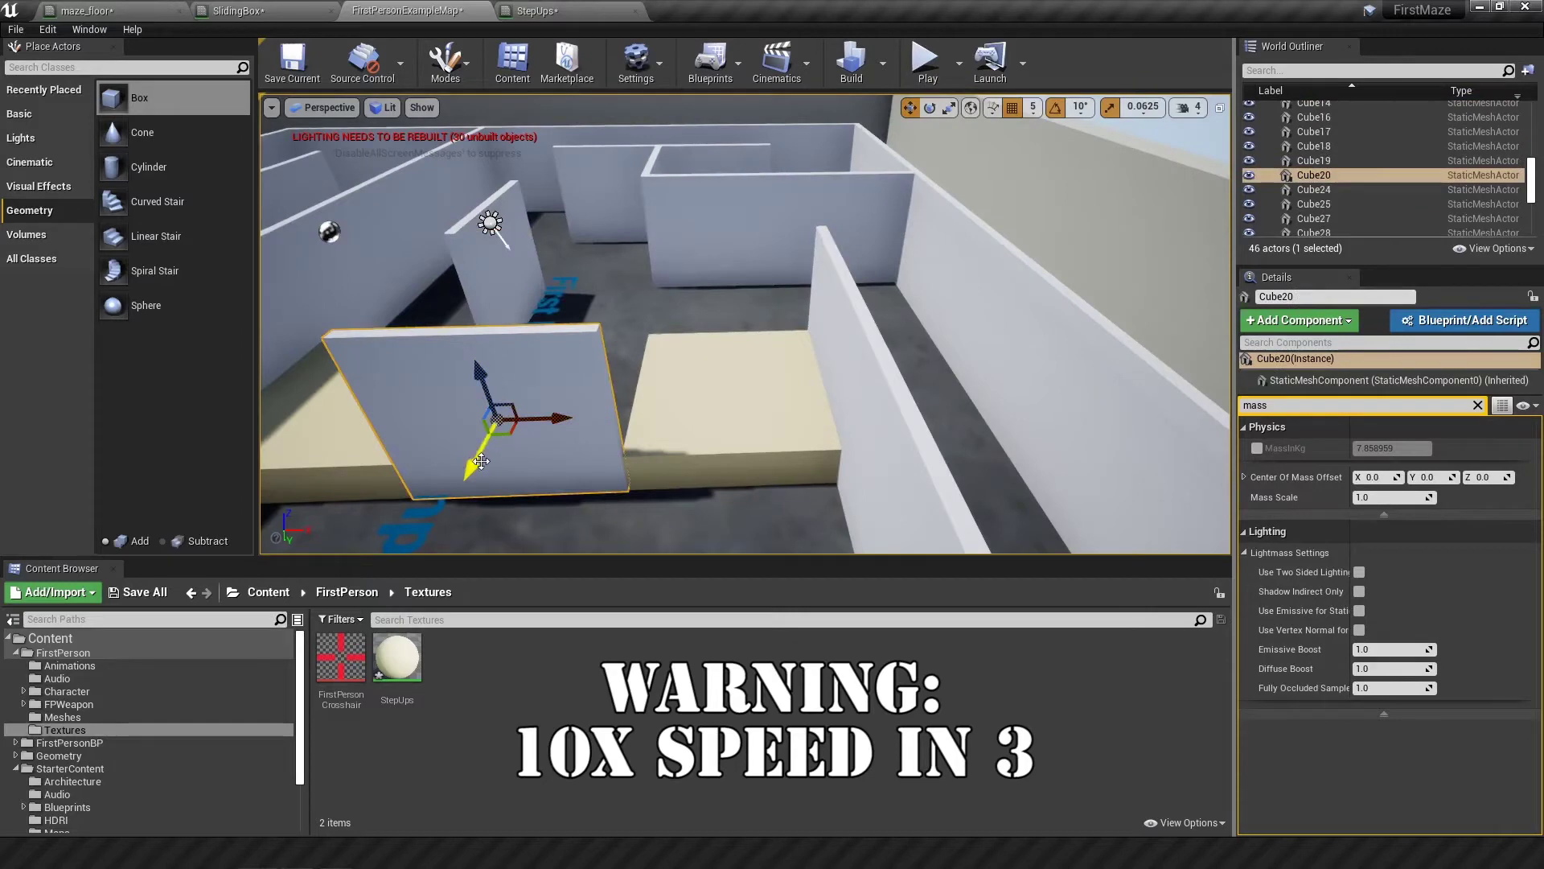
Distribute further copies of the cream box through the far maze rooms and adjust the short walls around them
{"action": "left_click", "coordinate": [523, 320]}
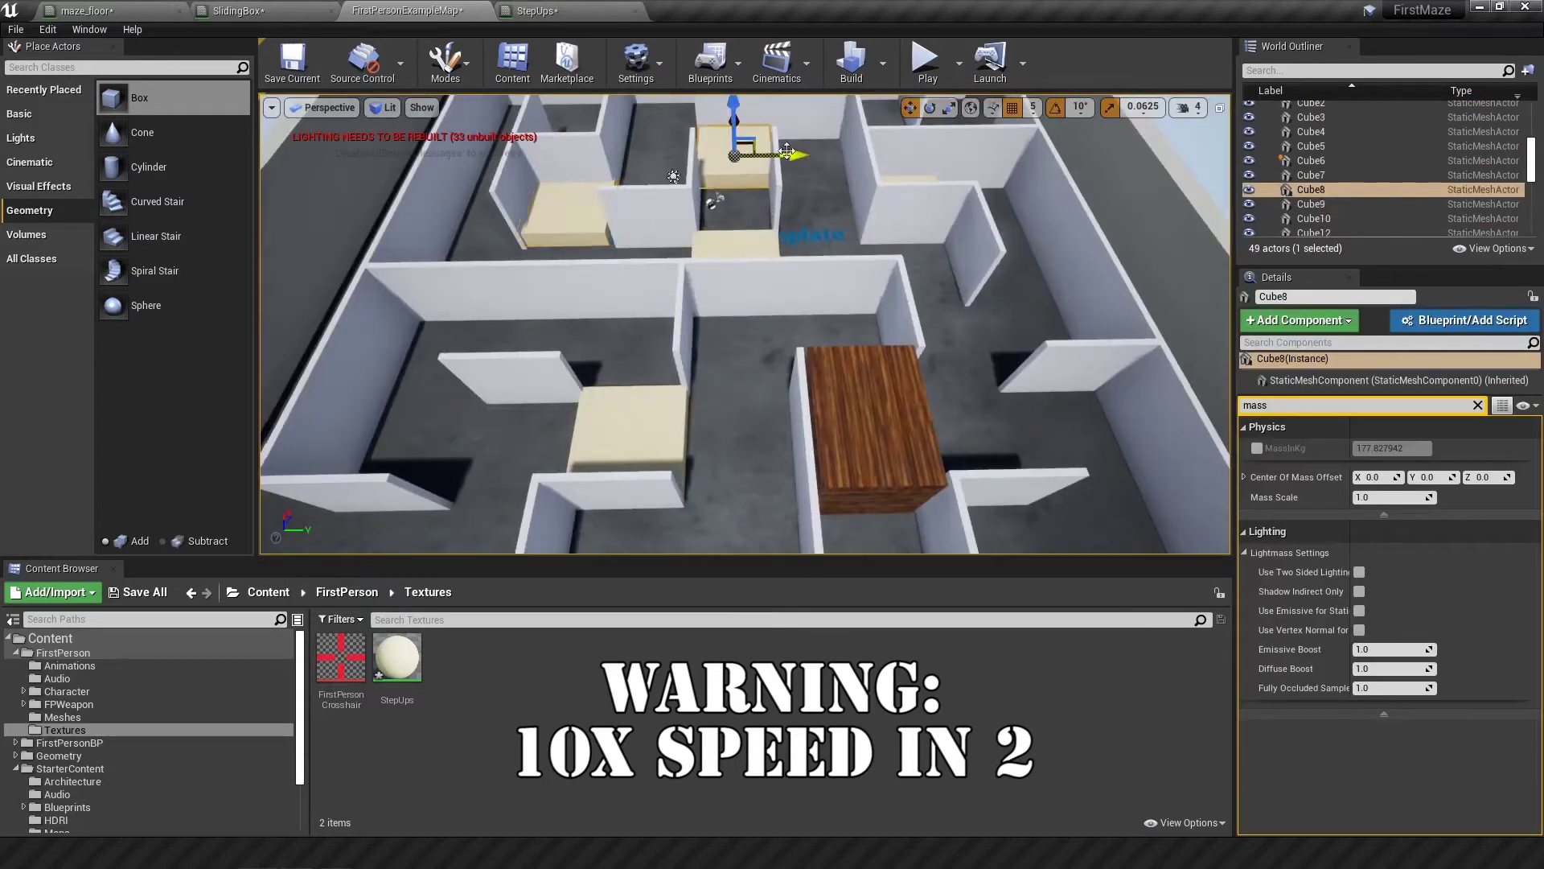
{"action": "key", "text": "f"}
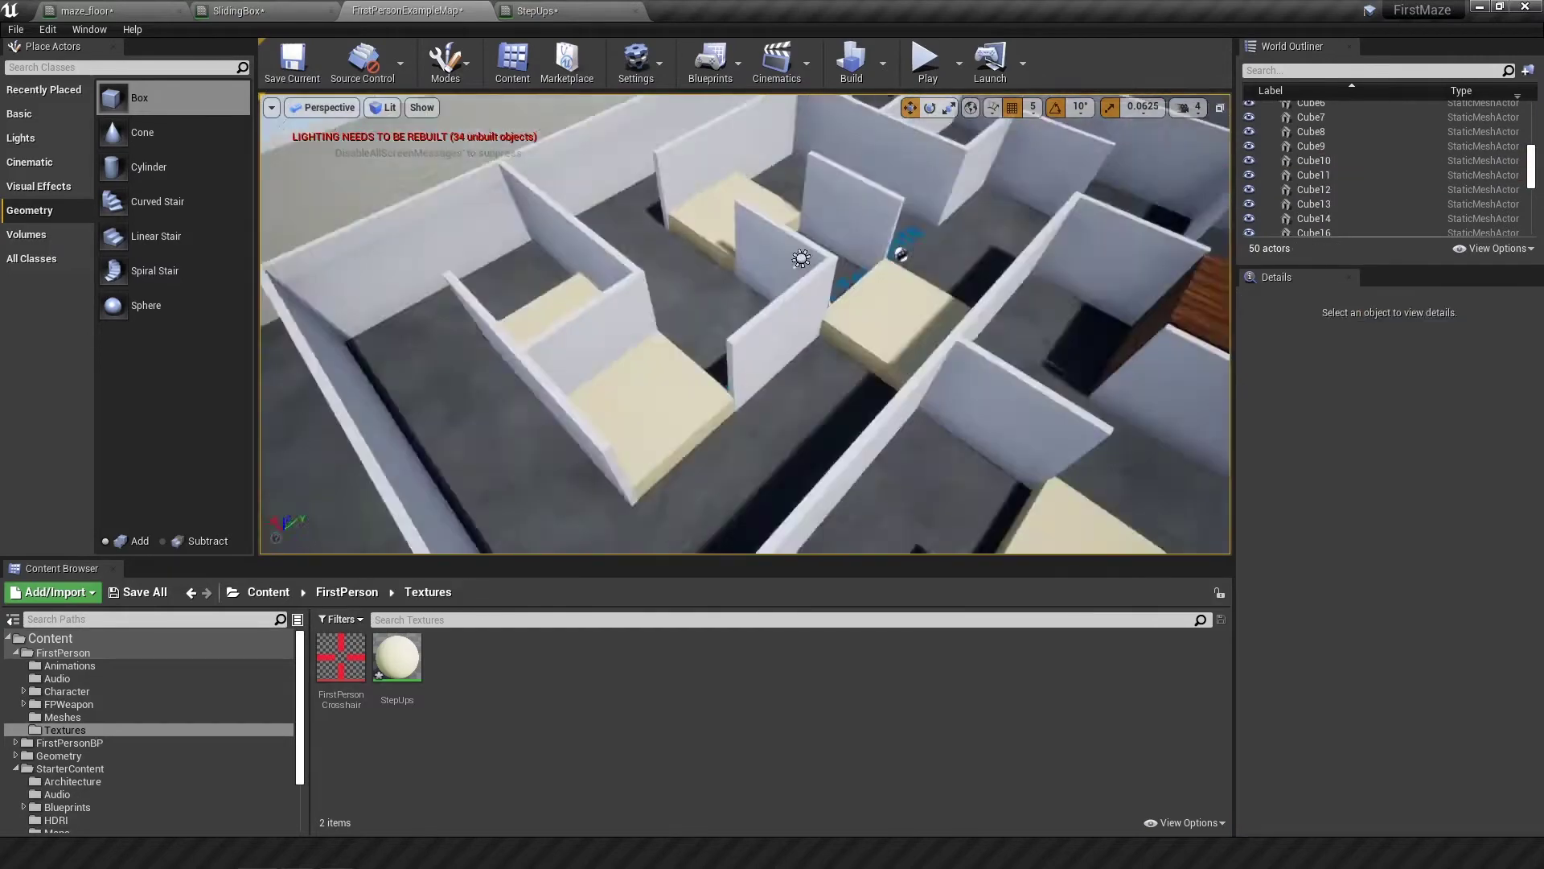
{"action": "left_click", "coordinate": [635, 161]}
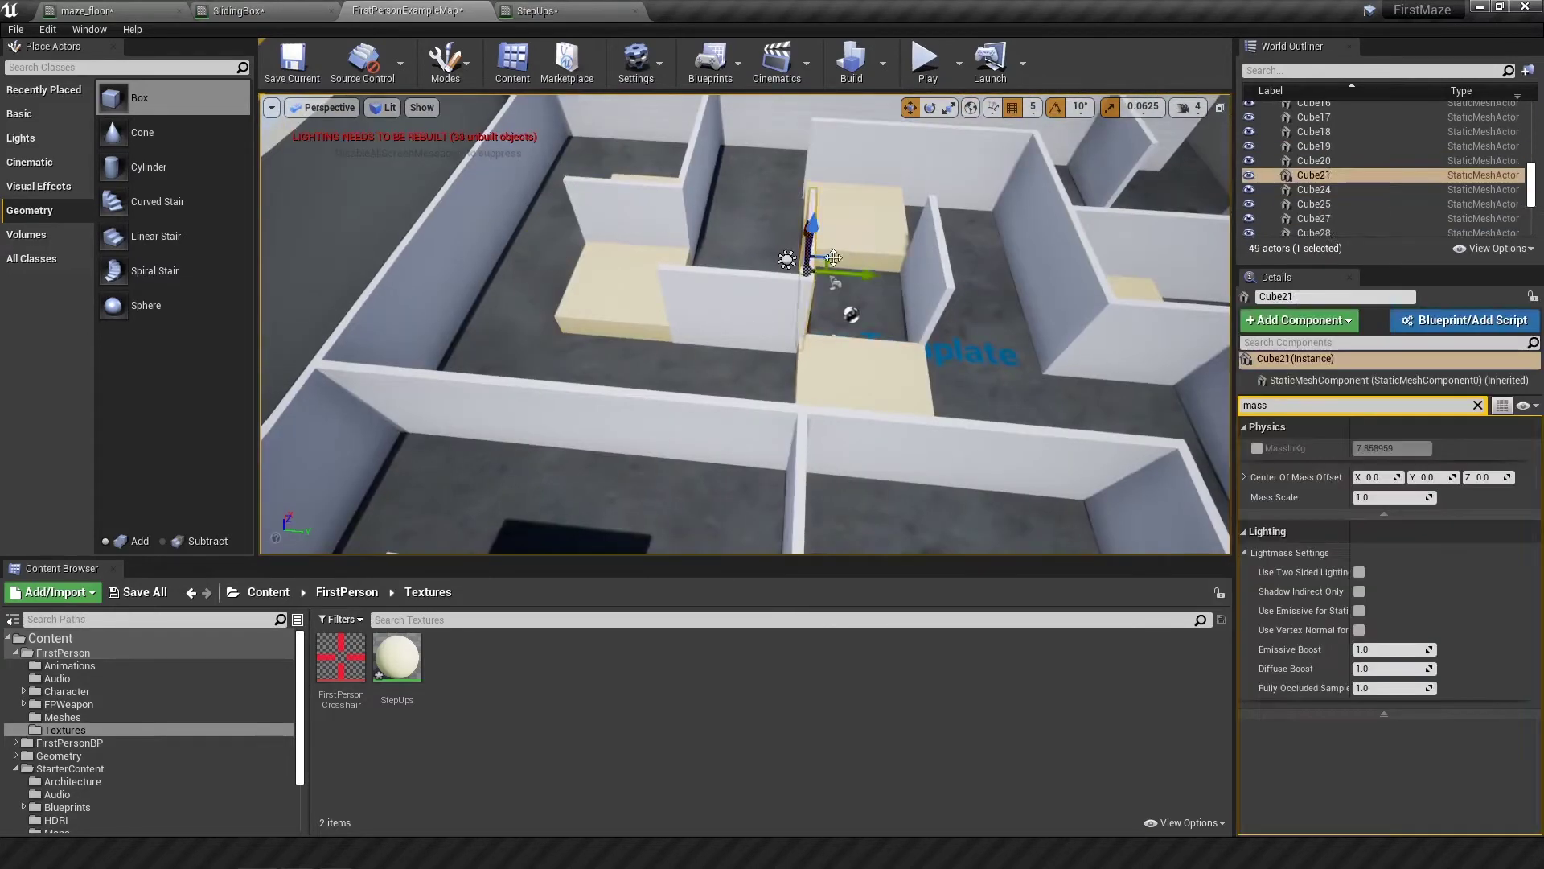
{"action": "left_click", "coordinate": [838, 276]}
{"action": "right_click_drag", "start_coordinate": [838, 276], "coordinate": [676, 262]}
{"action": "key", "text": "ctrl+z"}
{"action": "right_click_drag", "start_coordinate": [690, 327], "coordinate": [949, 325]}
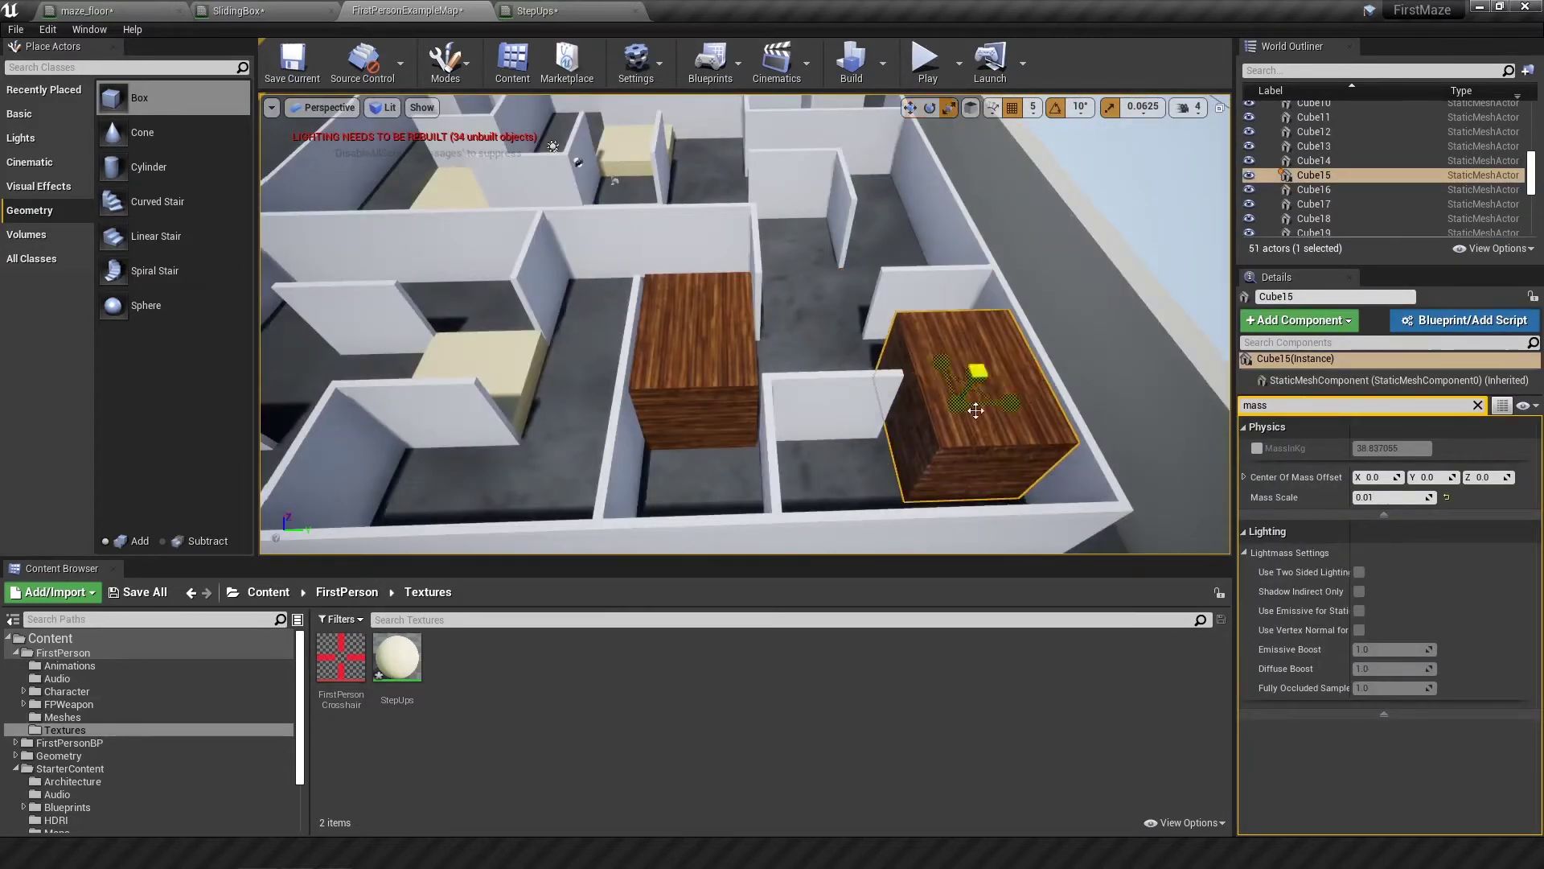
Scale down the wooden box in the corner room to clear the walls and place a copy in the neighbouring space
{"action": "left_click_drag", "start_coordinate": [975, 410], "coordinate": [969, 402]}
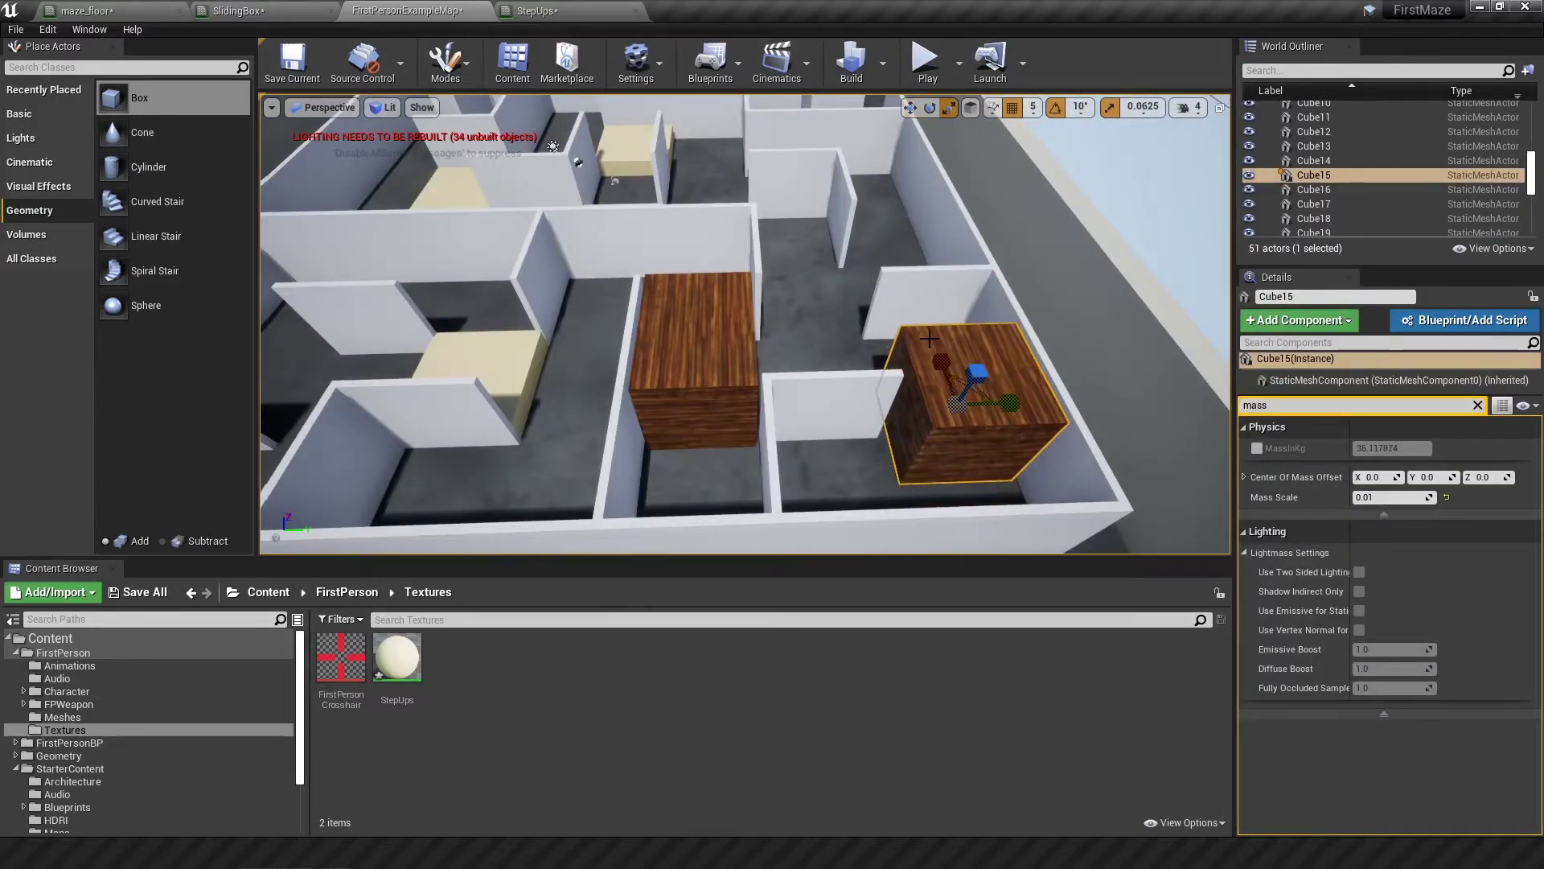
{"action": "right_click_drag", "start_coordinate": [969, 402], "coordinate": [885, 262]}
{"action": "key", "text": "w"}
{"action": "left_click_drag", "start_coordinate": [885, 262], "coordinate": [836, 255]}
{"action": "scroll", "coordinate": [837, 254], "scroll_direction": "down", "scroll_amount": 5}
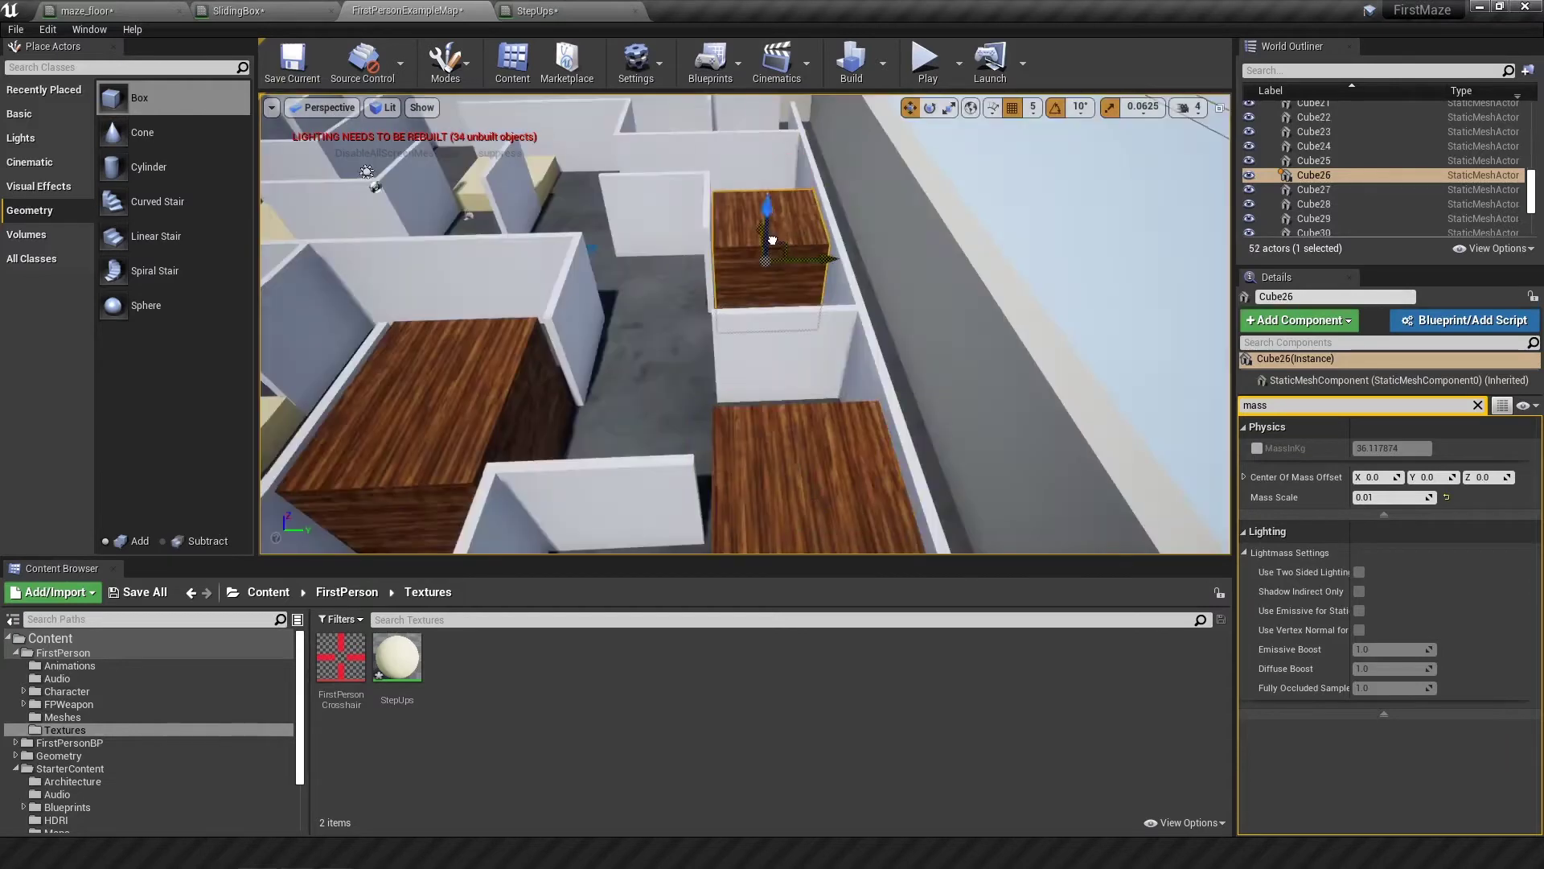
Reposition the copied wooden box beside the end of the long dividing wall and resize it to fill the passage
{"action": "right_click_drag", "start_coordinate": [837, 254], "coordinate": [799, 325]}
{"action": "key", "text": "ctrl+w"}
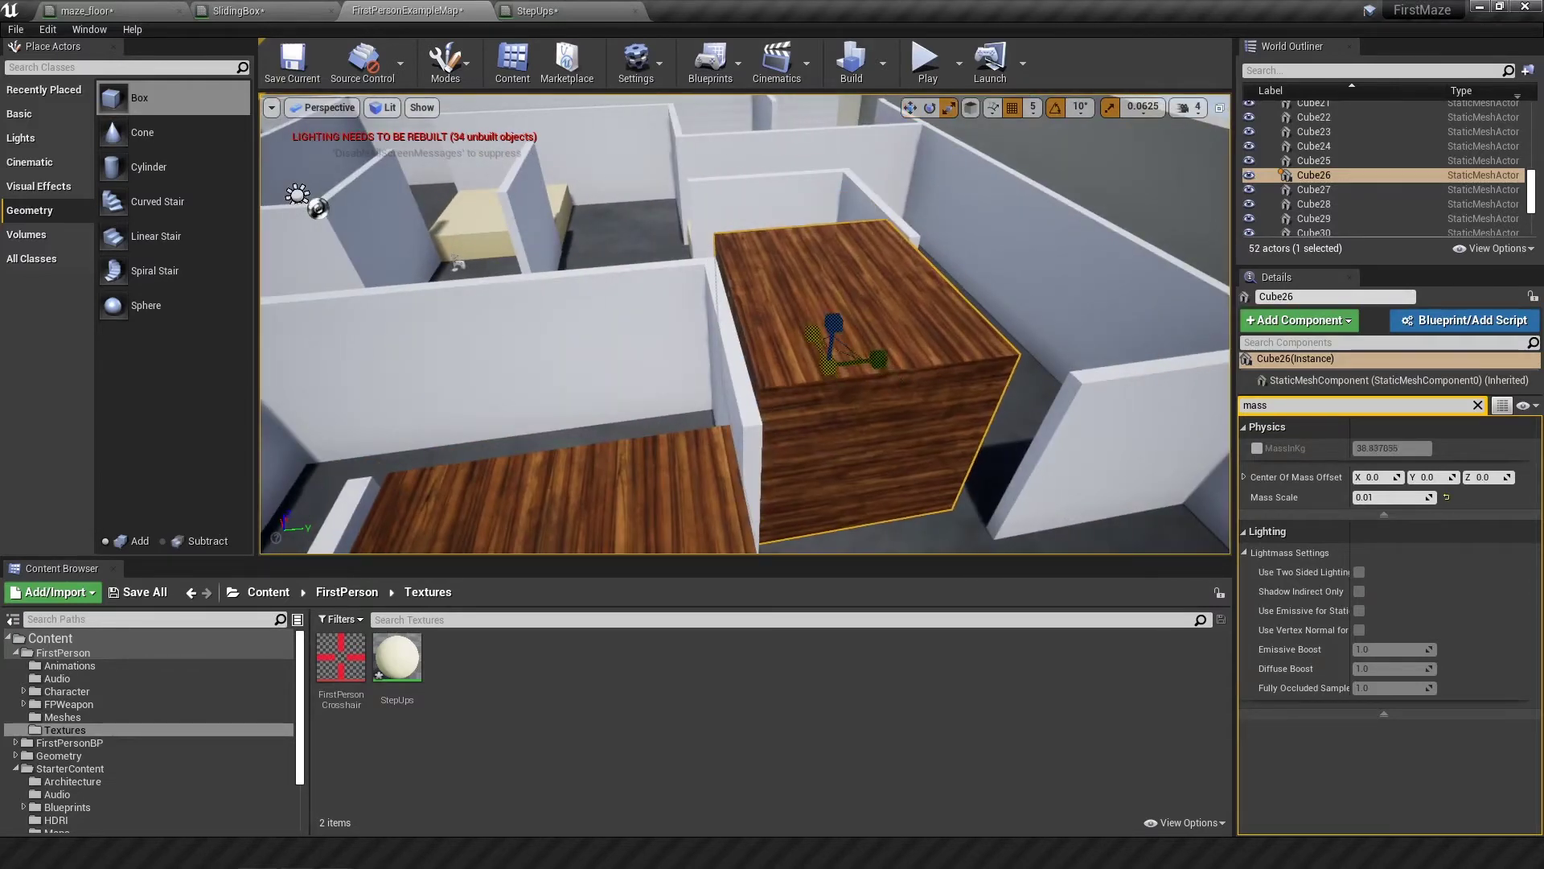
{"action": "key", "text": "ctrl+z"}
{"action": "scroll", "coordinate": [781, 276], "scroll_direction": "down", "scroll_amount": 5}
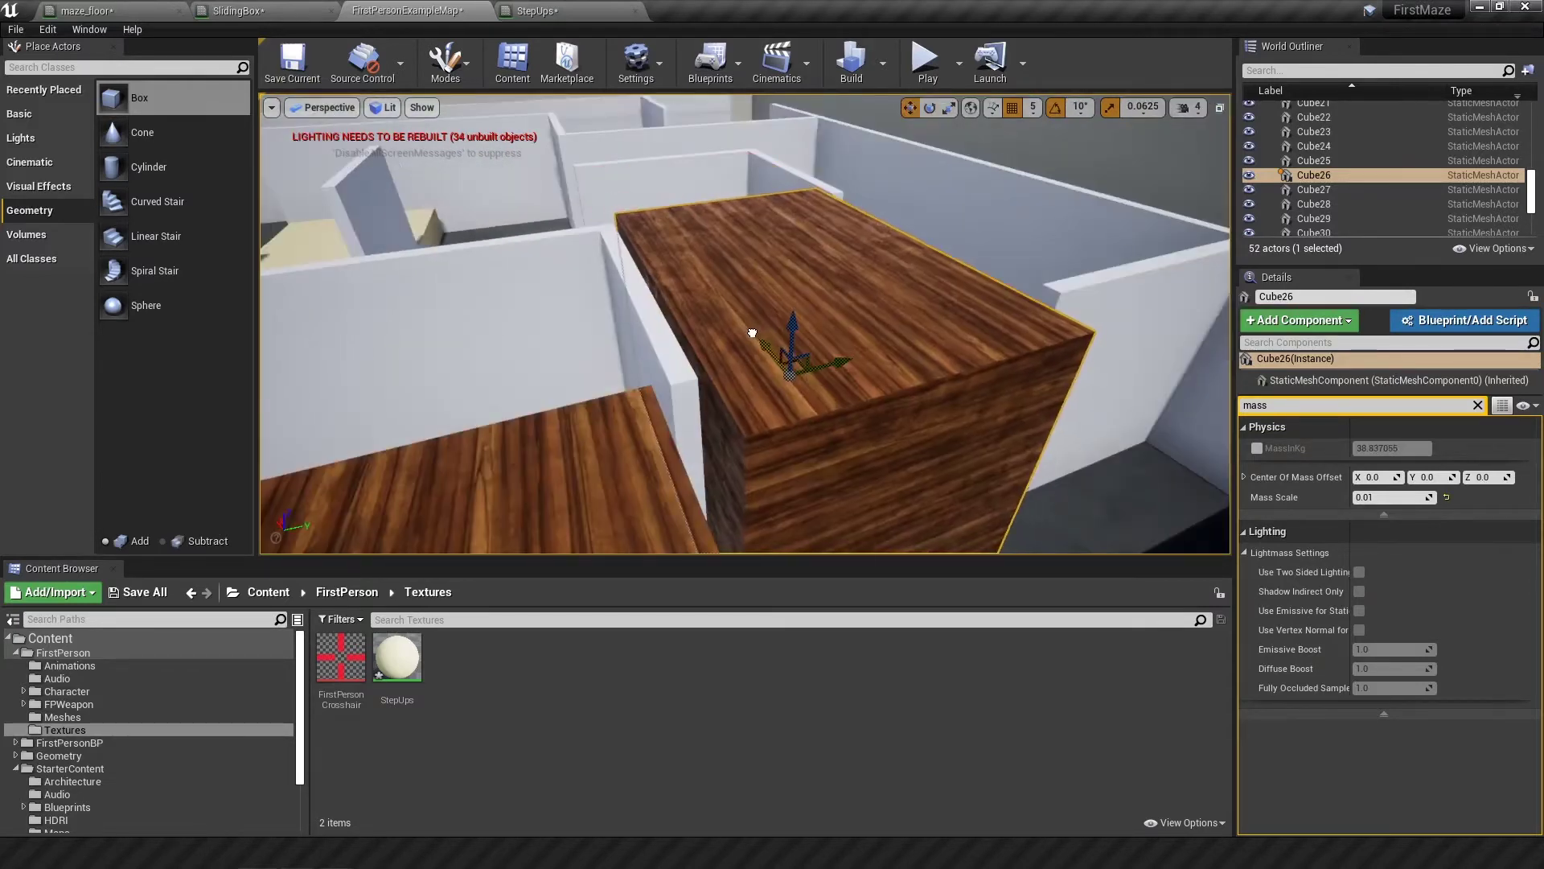
Duplicate the wooden box and place copies between the walls in the far section of the maze
{"action": "key", "text": "f"}
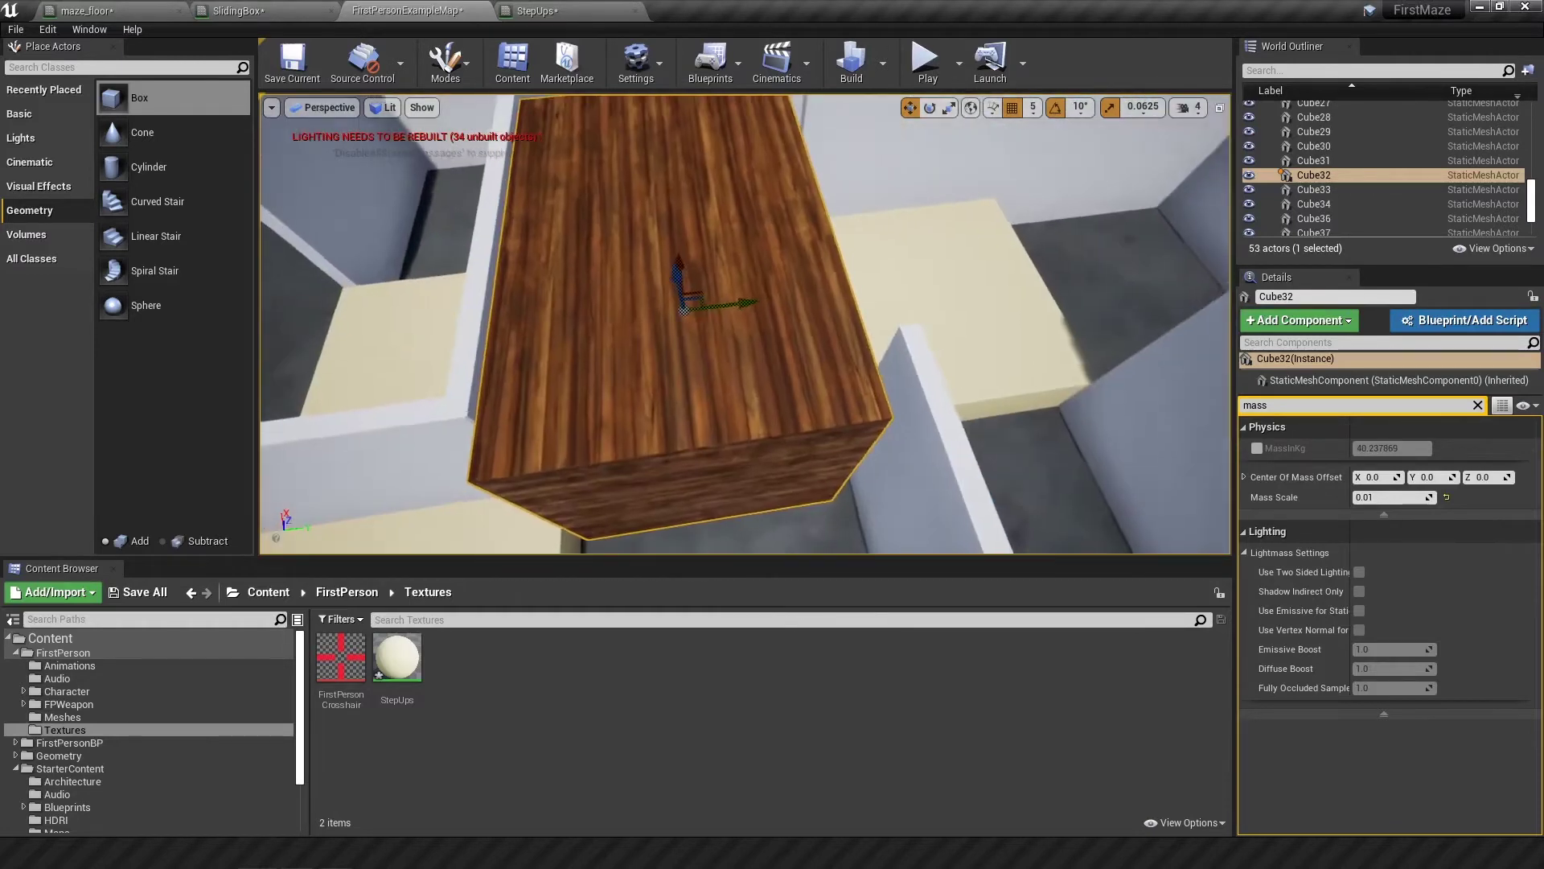
{"action": "left_click_drag", "start_coordinate": [675, 270], "coordinate": [845, 402], "text": "alt"}
{"action": "left_click", "coordinate": [924, 265]}
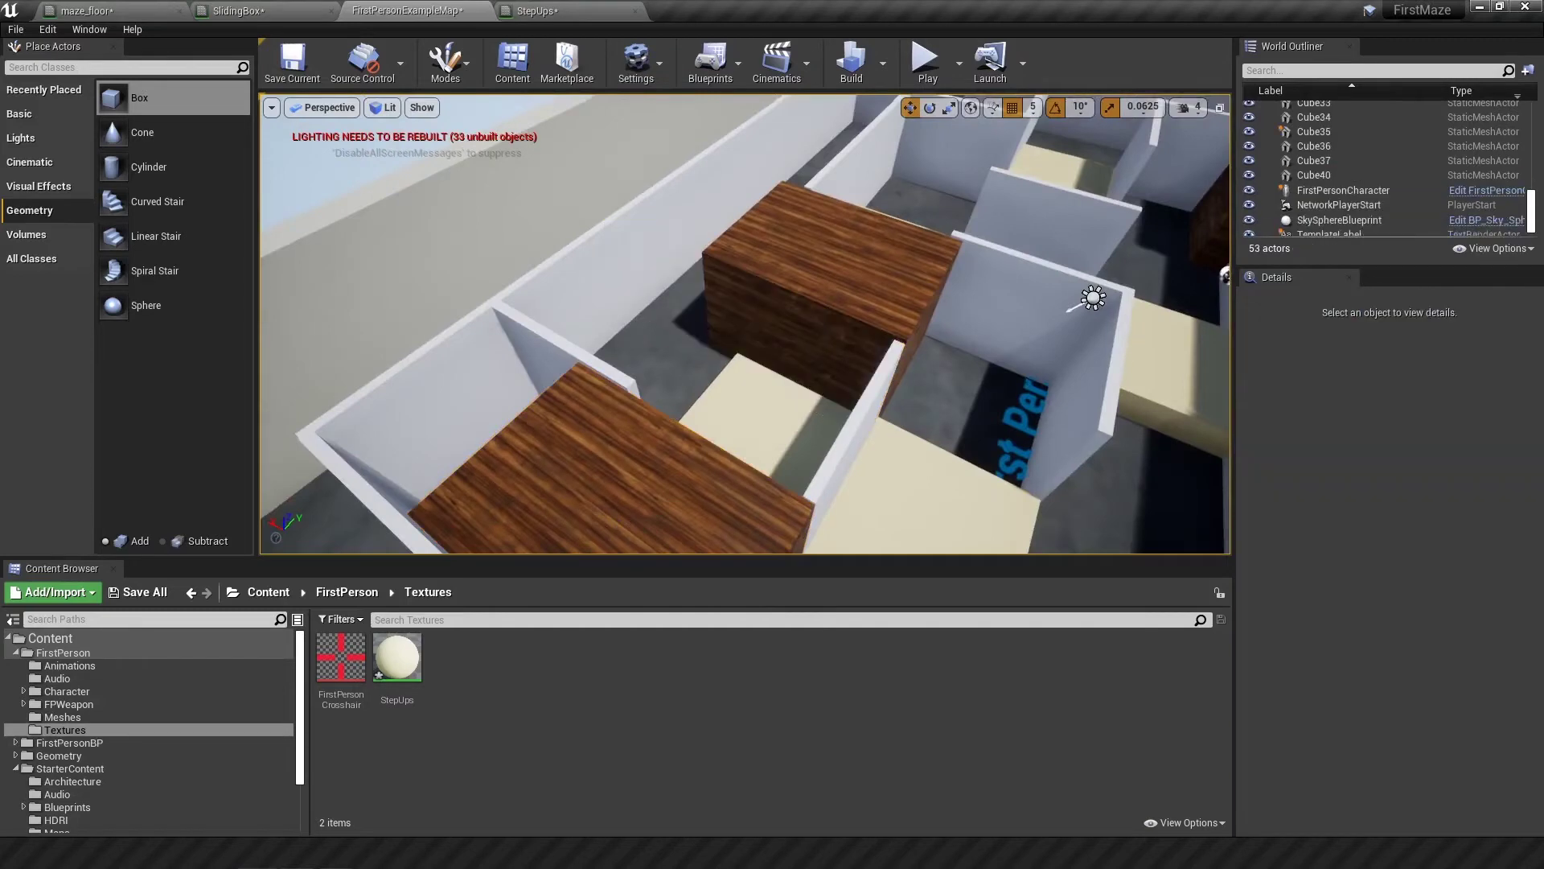
{"action": "key", "text": "f"}
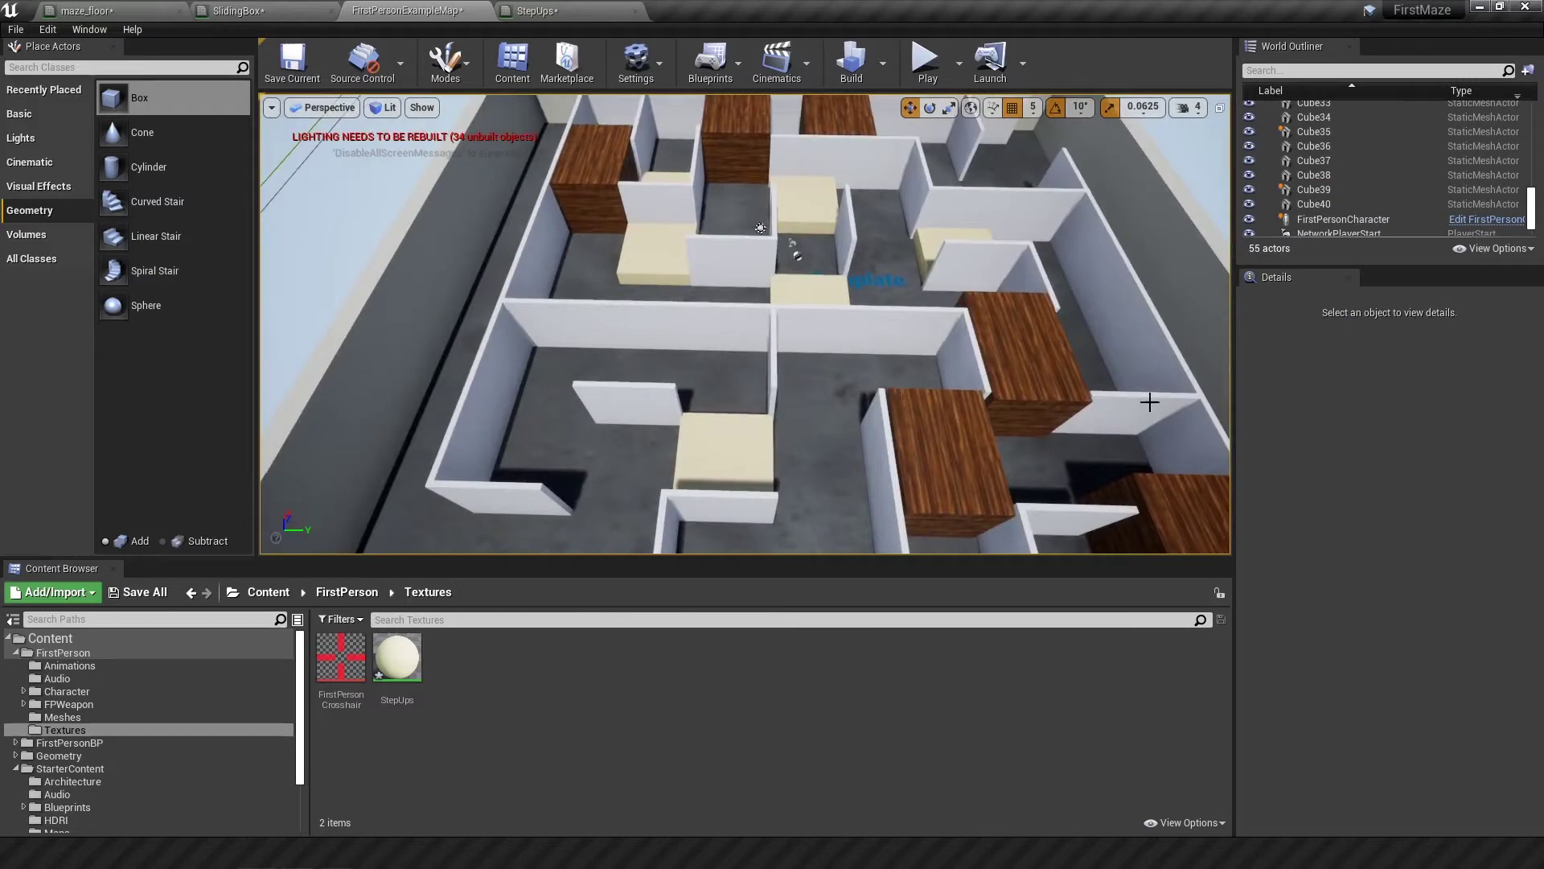
Place another wooden box crosswise along the long dividing wall, beside the central cream box
{"action": "left_click", "coordinate": [724, 362]}
{"action": "right_click_drag", "start_coordinate": [794, 256], "coordinate": [788, 261]}
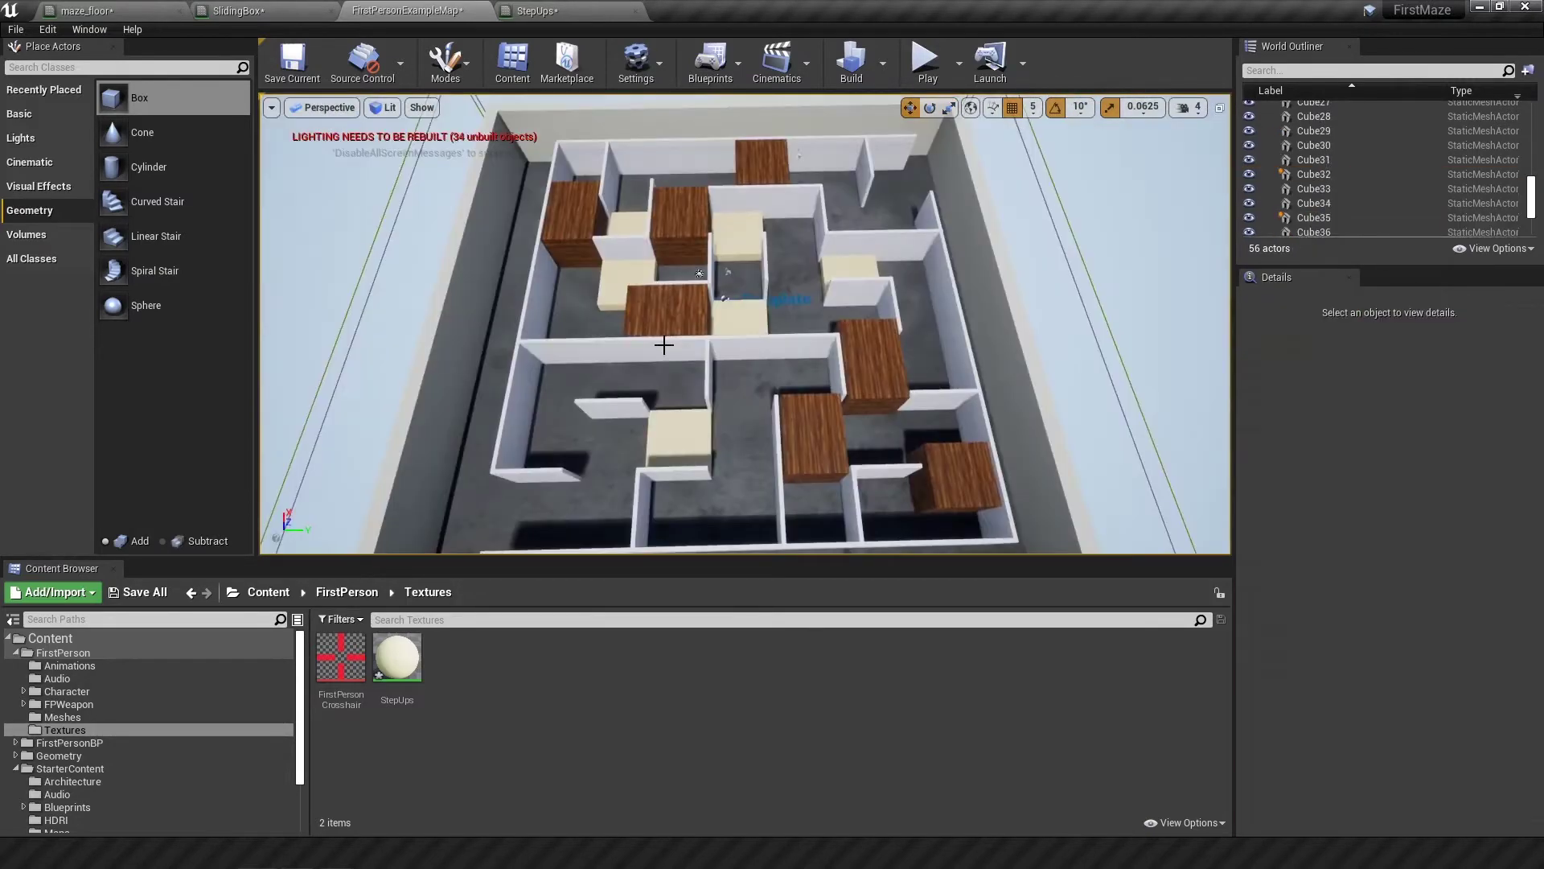
{"action": "left_click", "coordinate": [796, 341]}
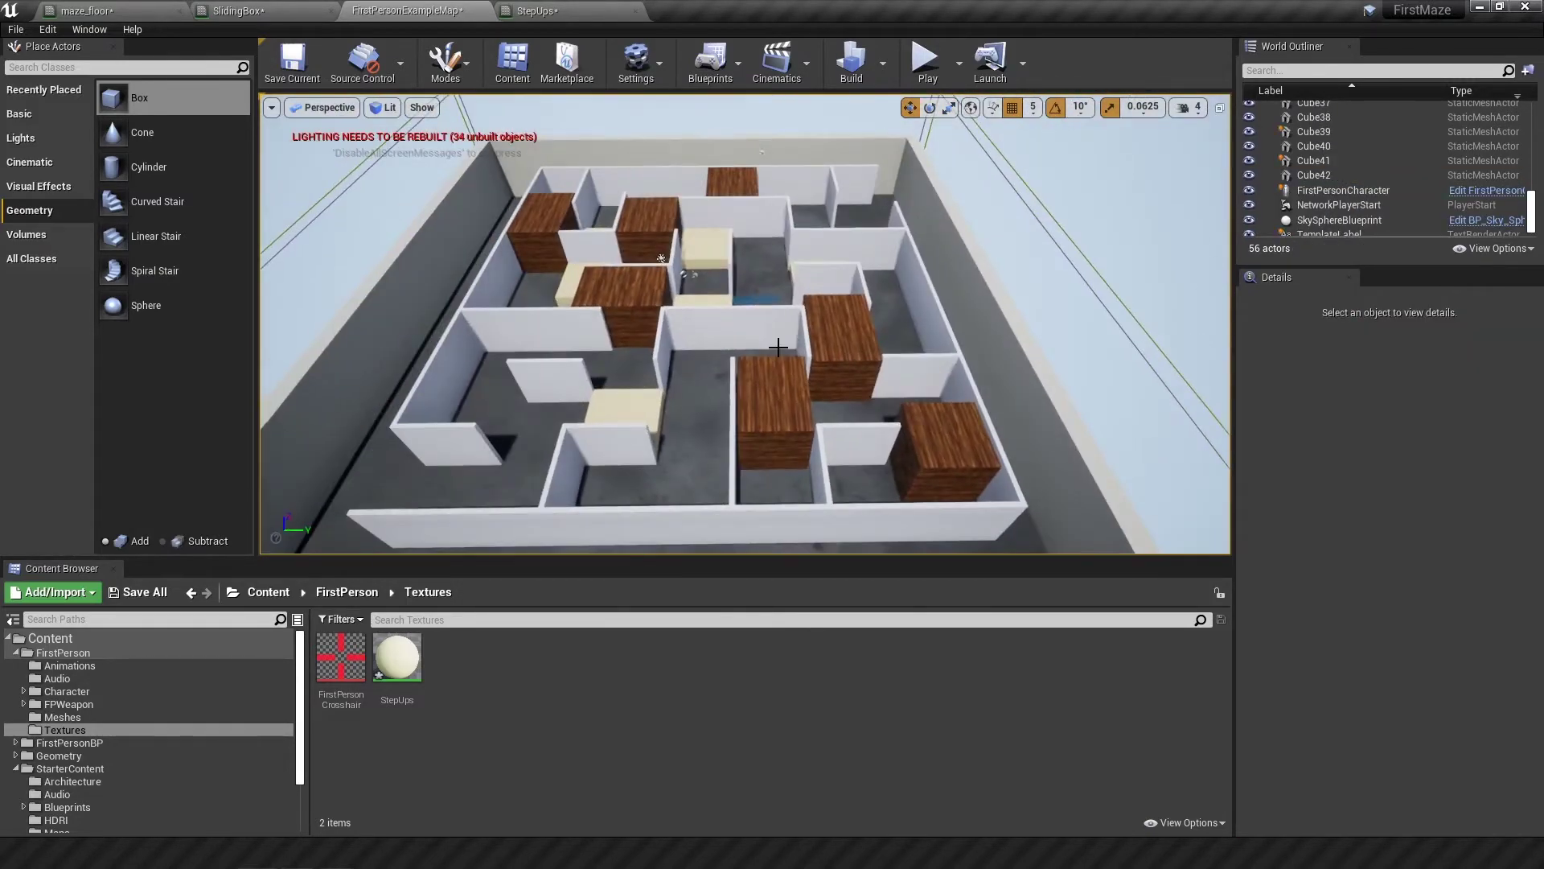
Play-test the complete maze with its cream step-ups and wooden boxes, and end the session
{"action": "key", "text": "alt+p"}
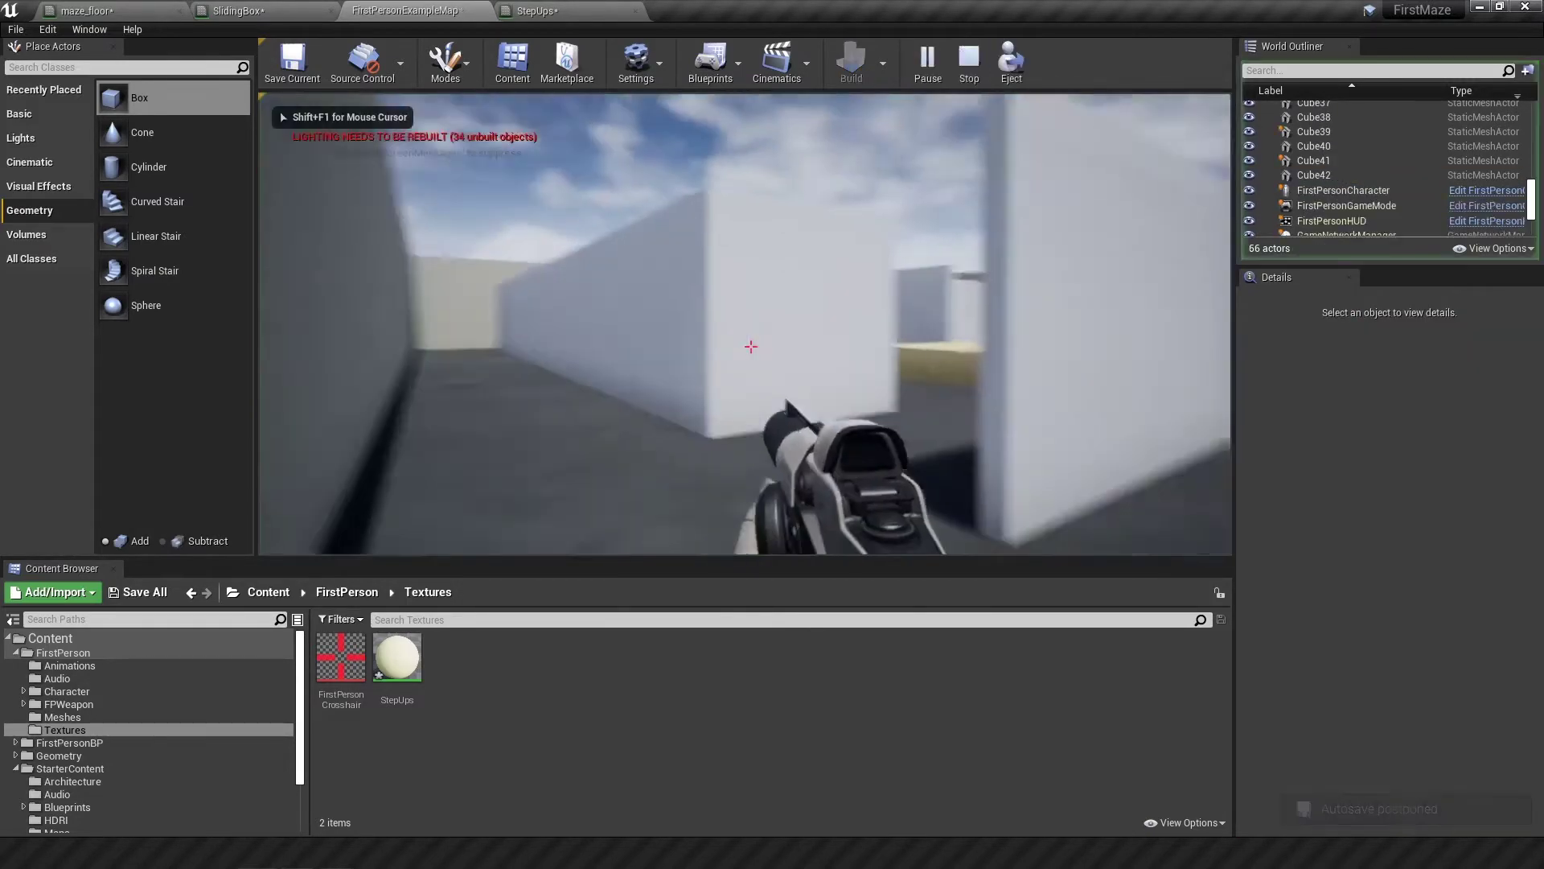
{"action": "left_click", "coordinate": [751, 346]}
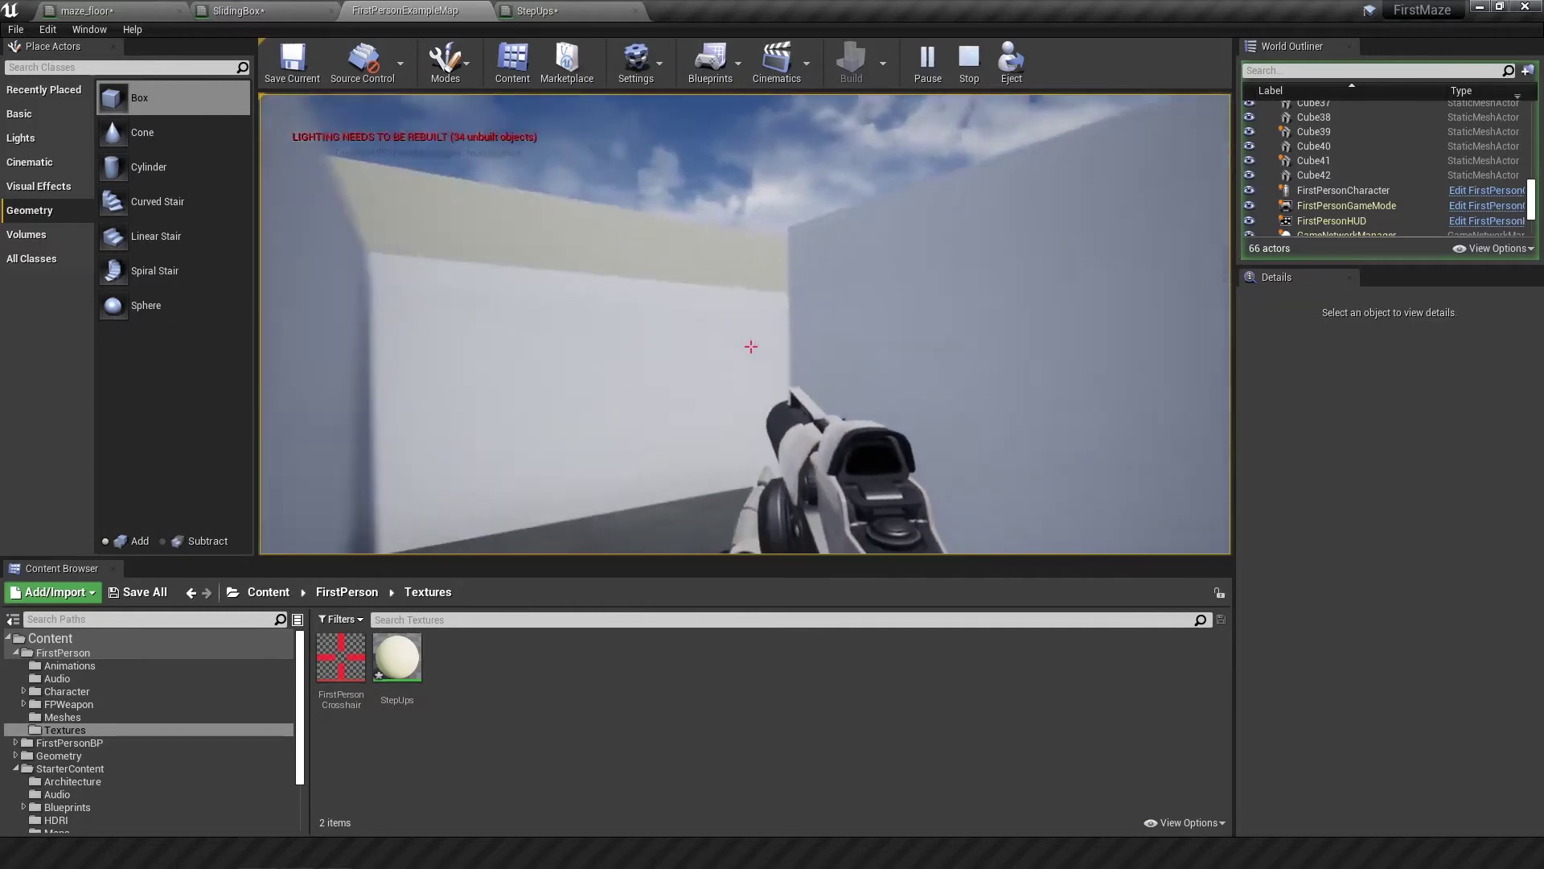
{"action": "key", "text": "Escape"}
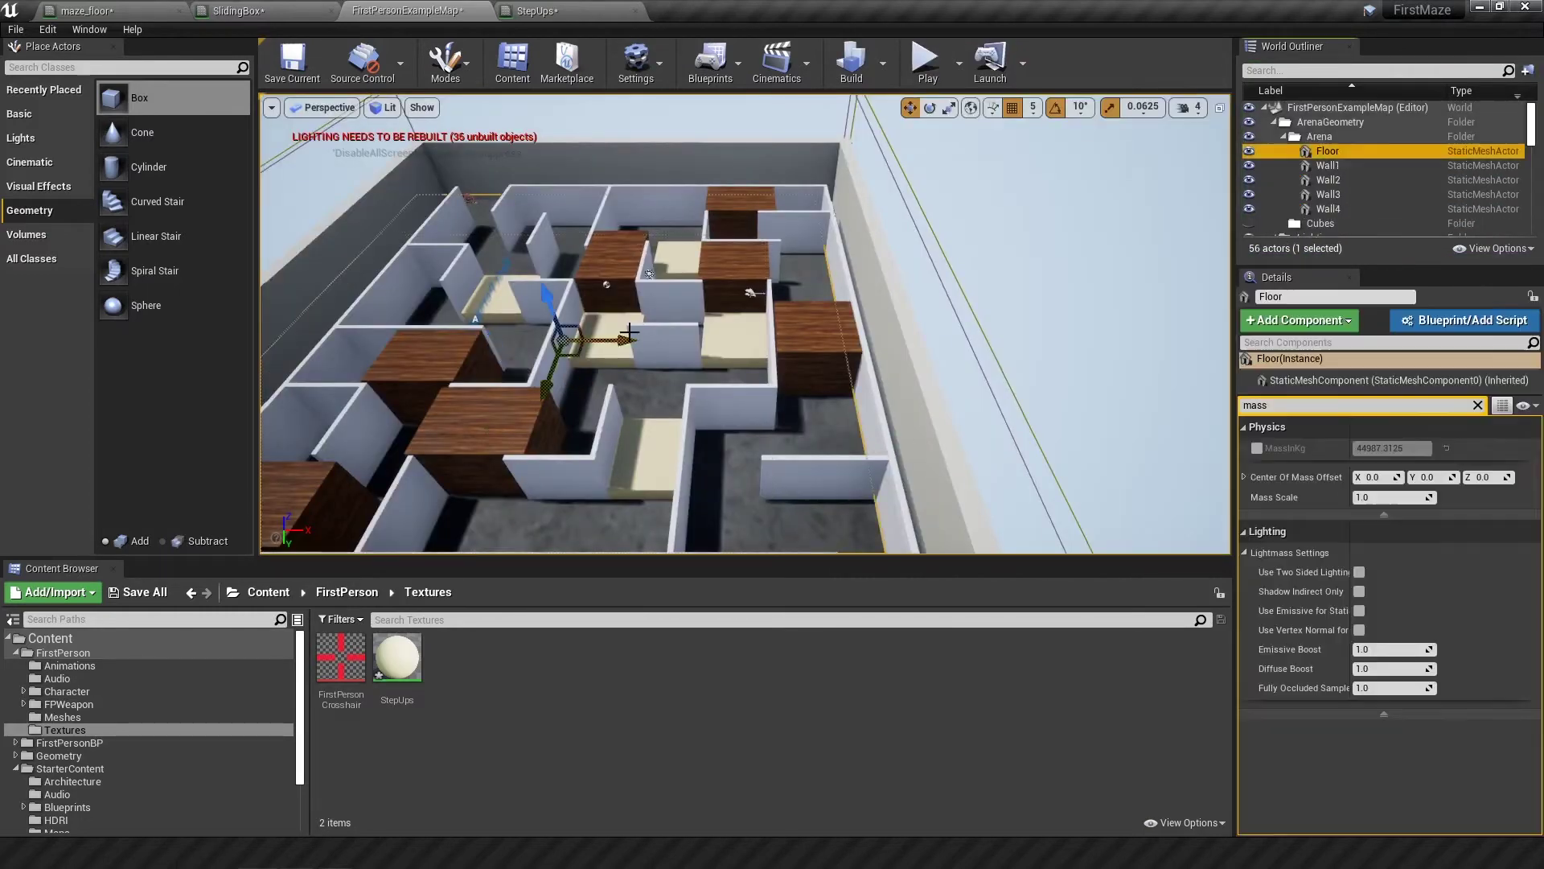
Add a Box geometry brush at the outer edge of the maze floor and focus the view on it
{"action": "left_click_drag", "start_coordinate": [140, 98], "coordinate": [1029, 451]}
{"action": "key", "text": "f"}
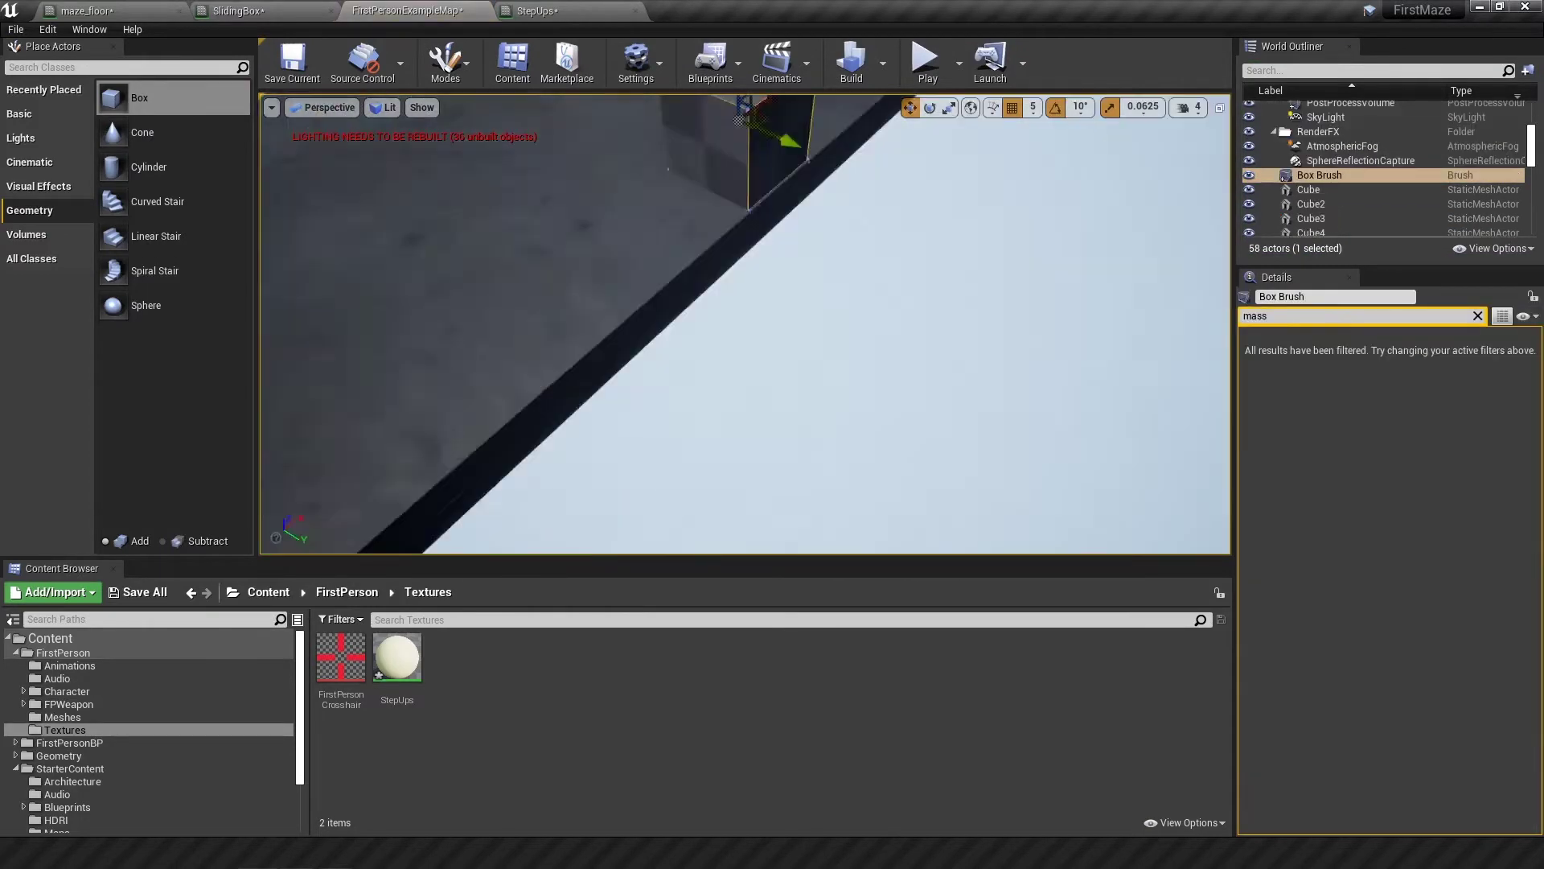
Clear the property search filter and shift the Box brush at the outer edge of the maze floor
{"action": "left_click", "coordinate": [1477, 316]}
{"action": "mouse_move", "coordinate": [786, 307]}
{"action": "left_mouse_down"}
{"action": "mouse_move", "coordinate": [810, 349]}
{"action": "mouse_move", "coordinate": [982, 403]}
{"action": "mouse_move", "coordinate": [695, 338]}
{"action": "mouse_move", "coordinate": [890, 331]}
{"action": "mouse_move", "coordinate": [804, 334]}
{"action": "left_mouse_up"}
{"action": "left_click", "coordinate": [552, 366]}
Apply the StepUps, M_Concrete_Tiles and M_Basic_Floor materials in turn to the maze's floor surfaces
{"action": "left_click_drag", "start_coordinate": [398, 657], "coordinate": [626, 381]}
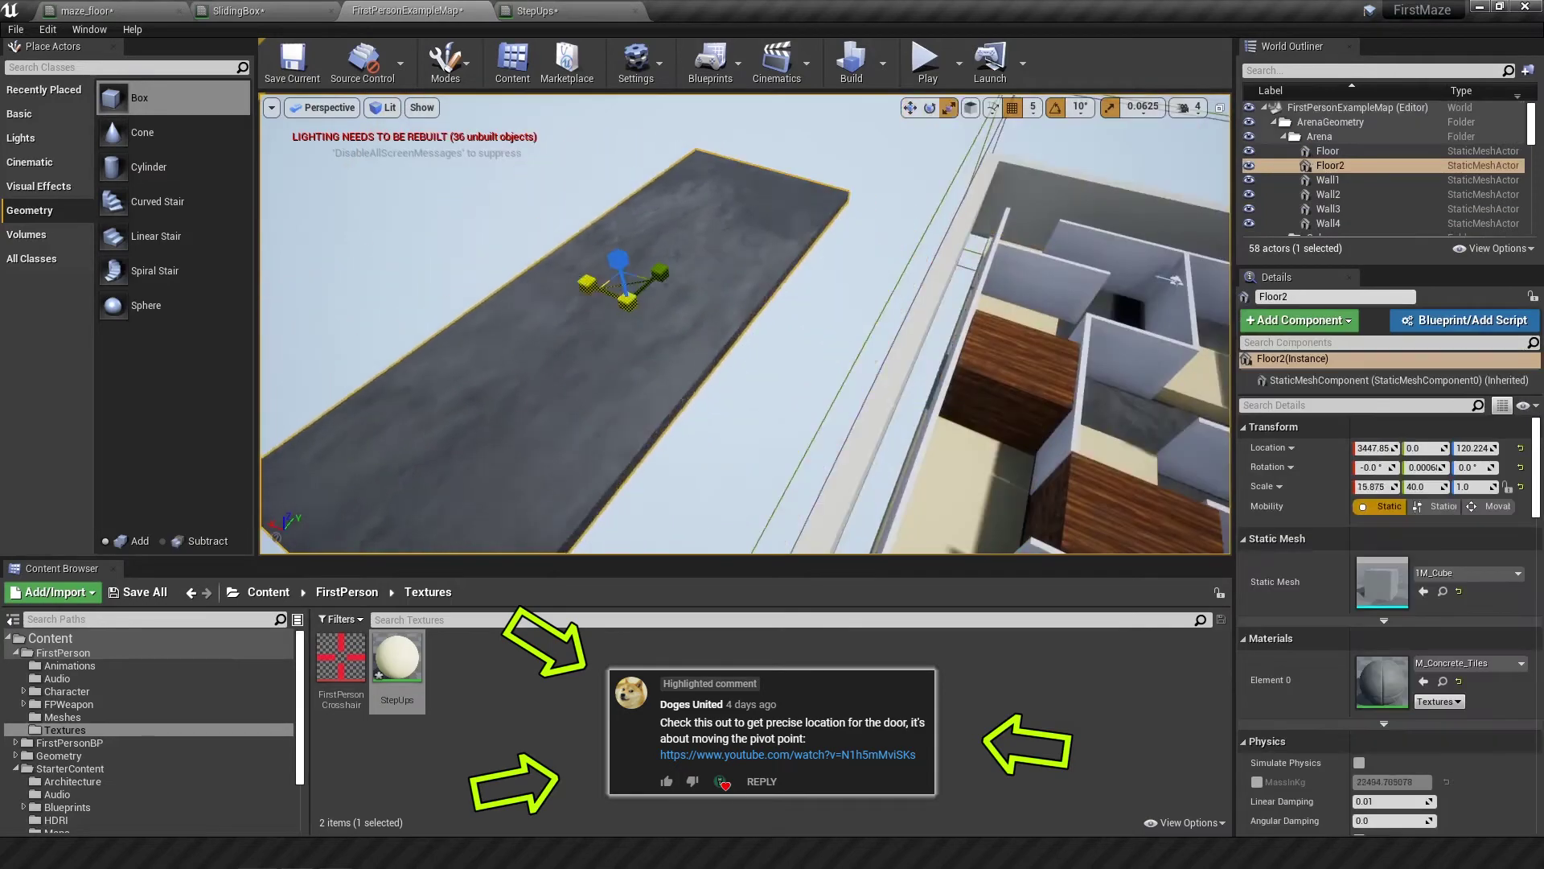
{"action": "left_click_drag", "start_coordinate": [341, 753], "coordinate": [729, 333]}
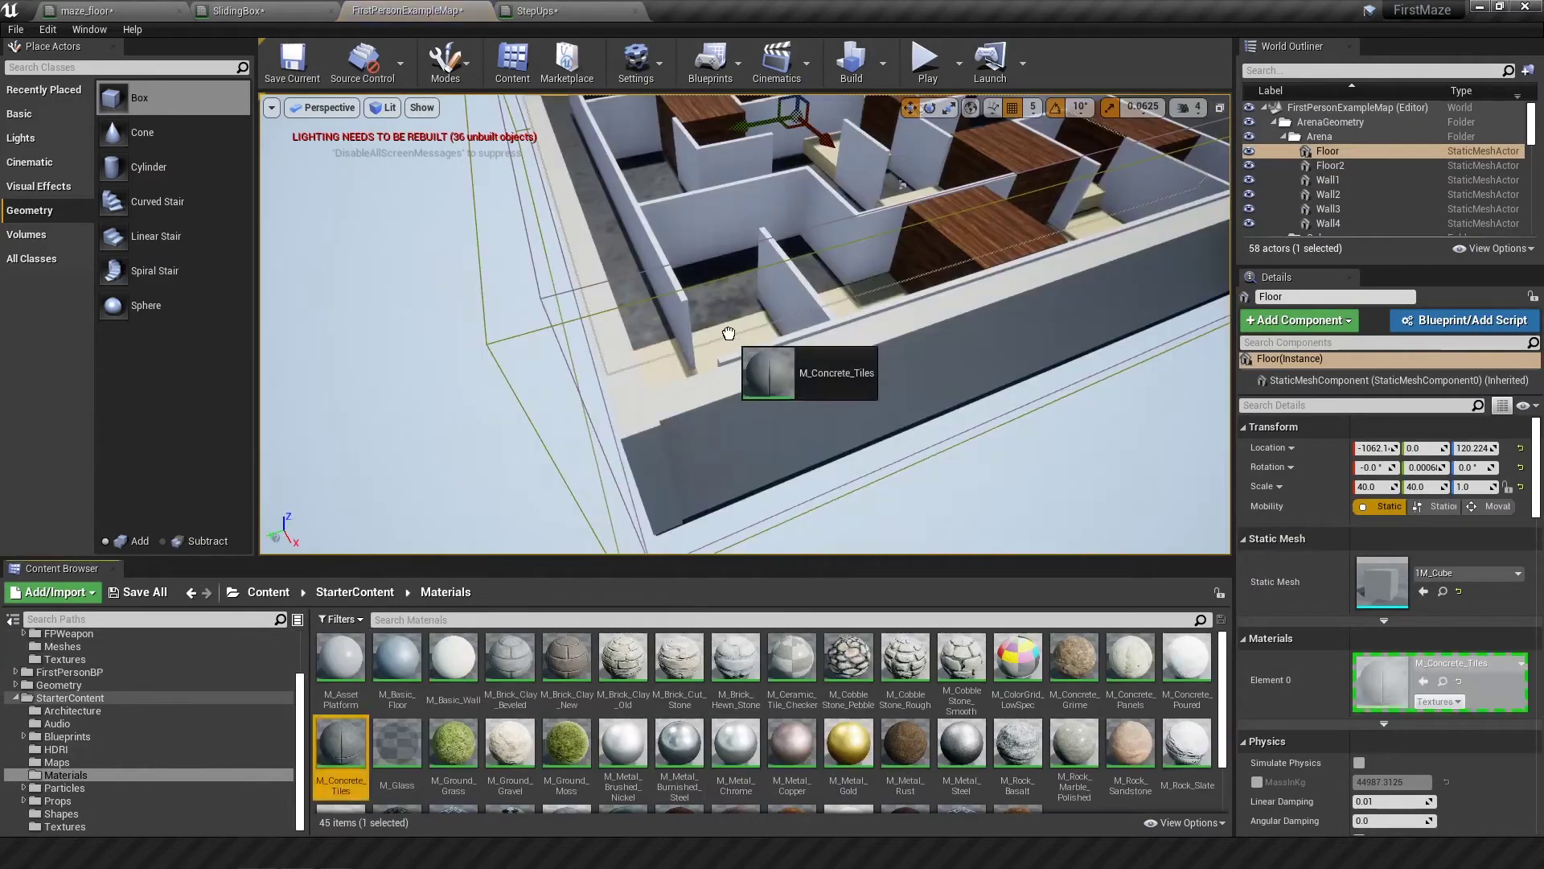
{"action": "left_click_drag", "start_coordinate": [397, 659], "coordinate": [450, 281]}
{"action": "right_click_drag", "start_coordinate": [724, 322], "coordinate": [723, 322]}
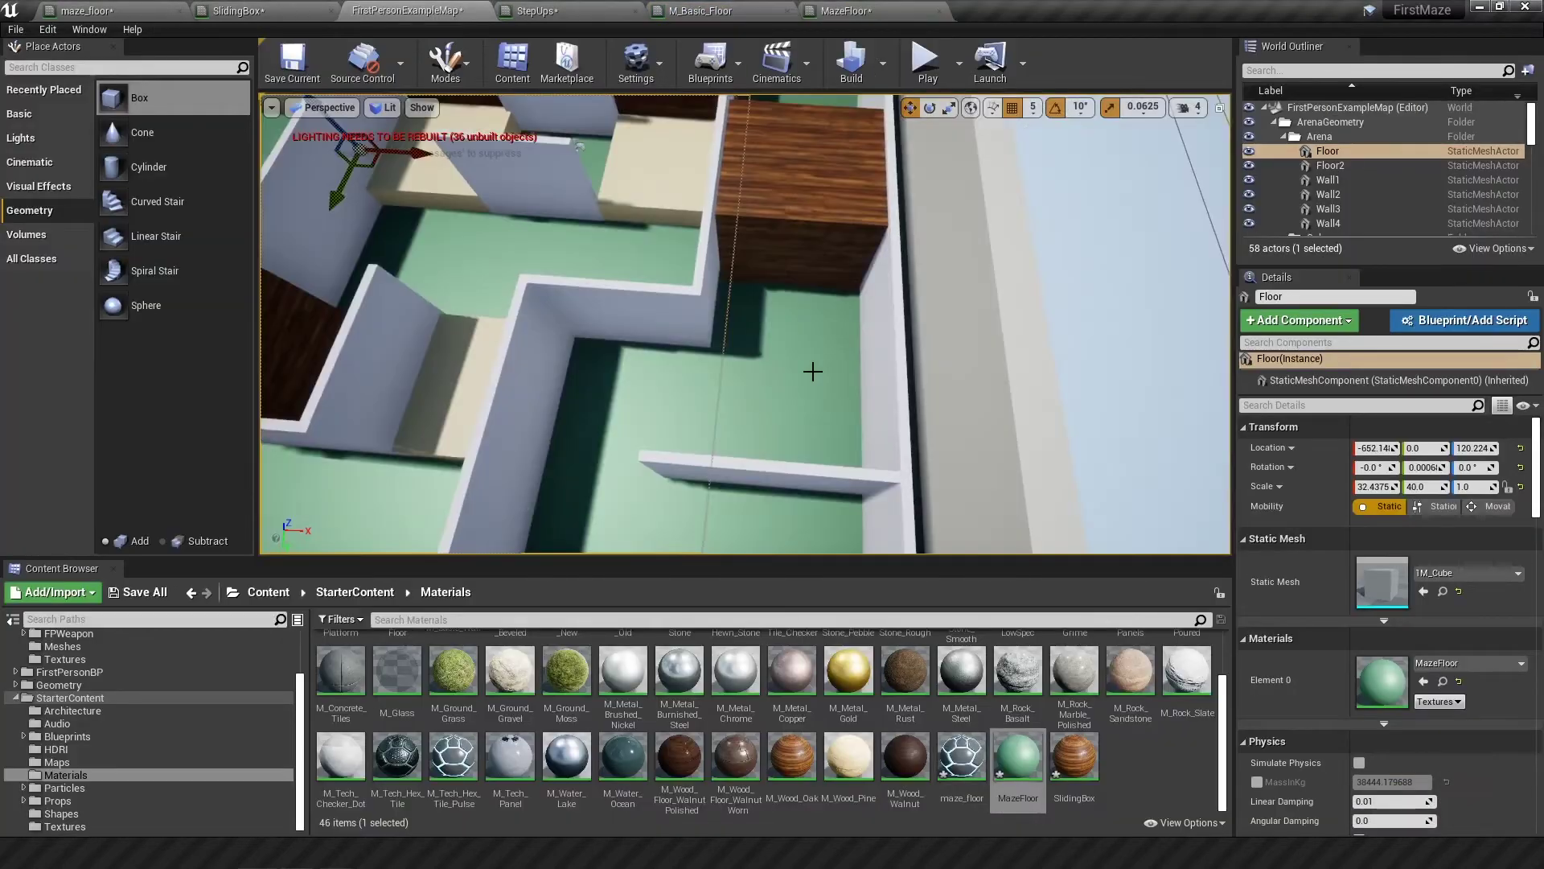
Cut a rectangular pit through the green maze floor with a subtractive Box brush
{"action": "left_click_drag", "start_coordinate": [133, 97], "coordinate": [809, 410]}
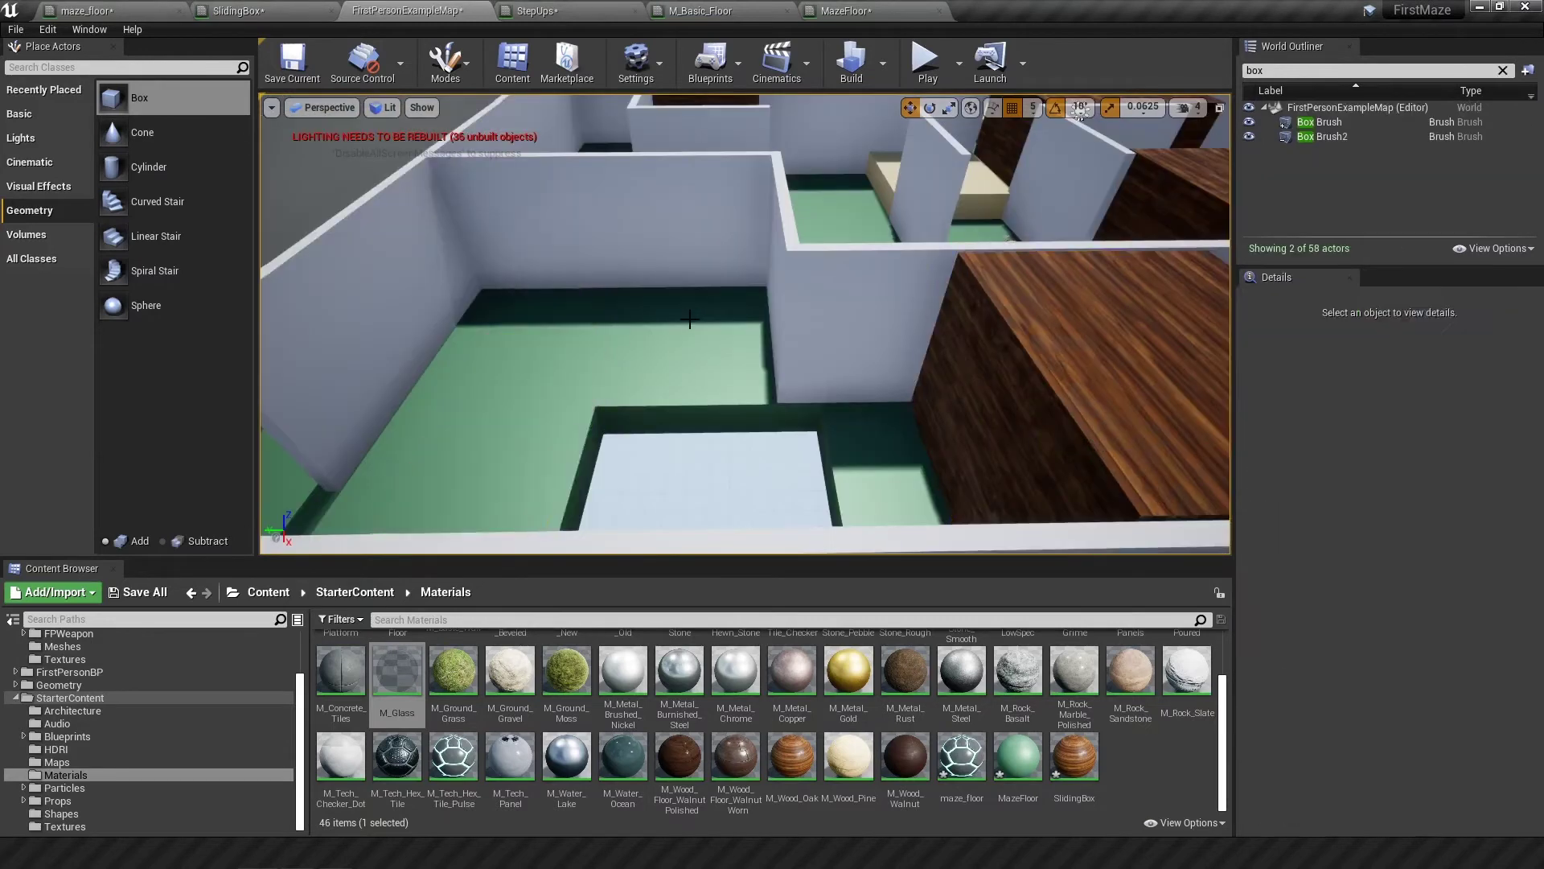
Position the wooden box at the edge of the floor pit, trying a rotation and undoing it
{"action": "left_click", "coordinate": [616, 518]}
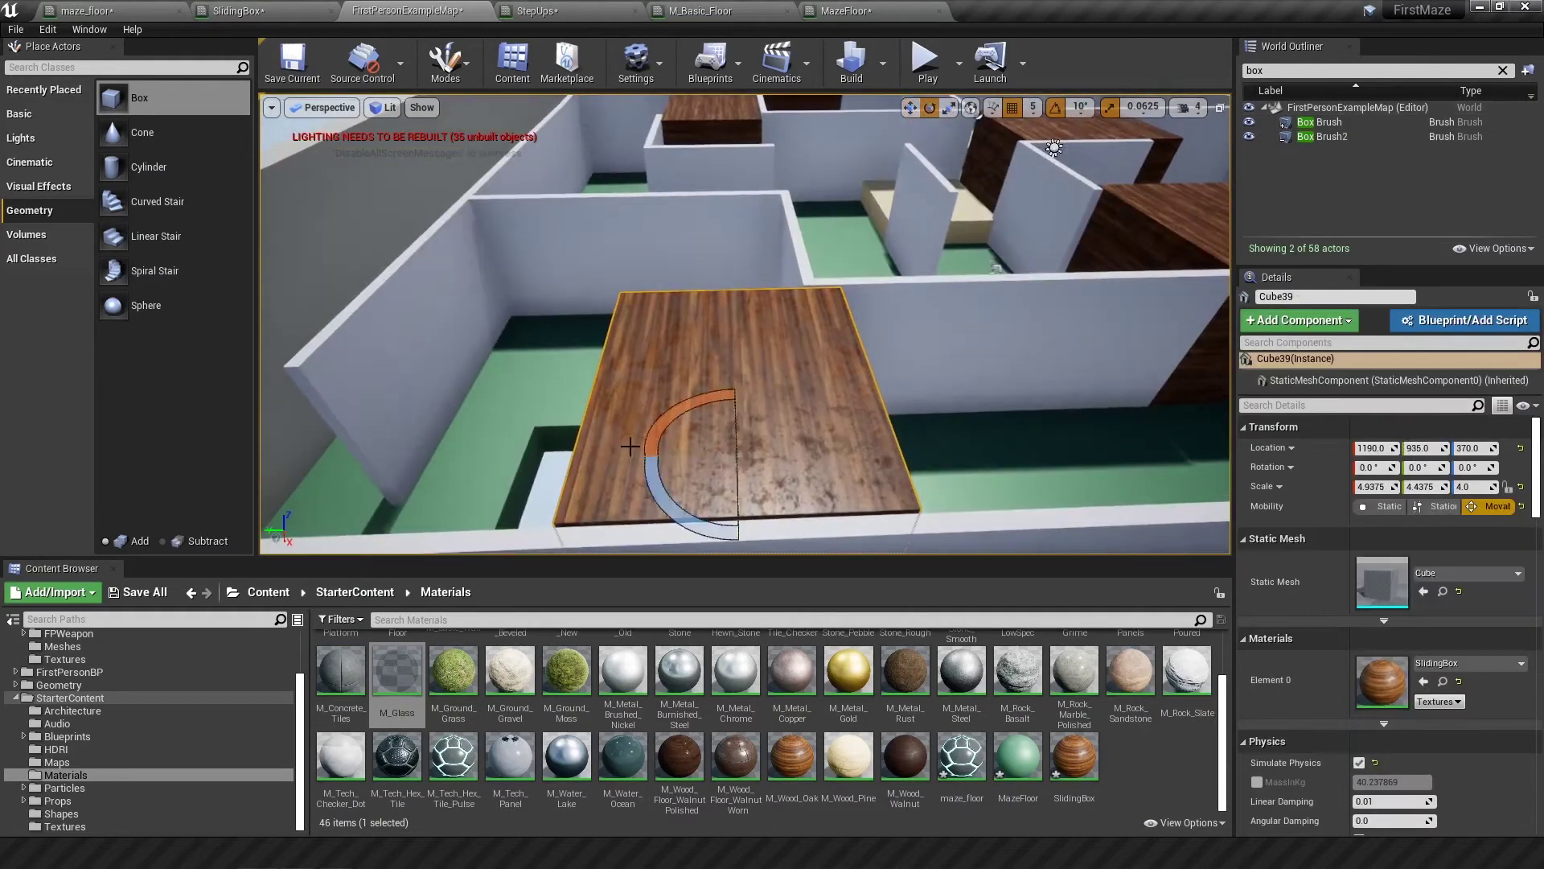
{"action": "left_click_drag", "start_coordinate": [656, 378], "coordinate": [660, 390]}
{"action": "key", "text": "w"}
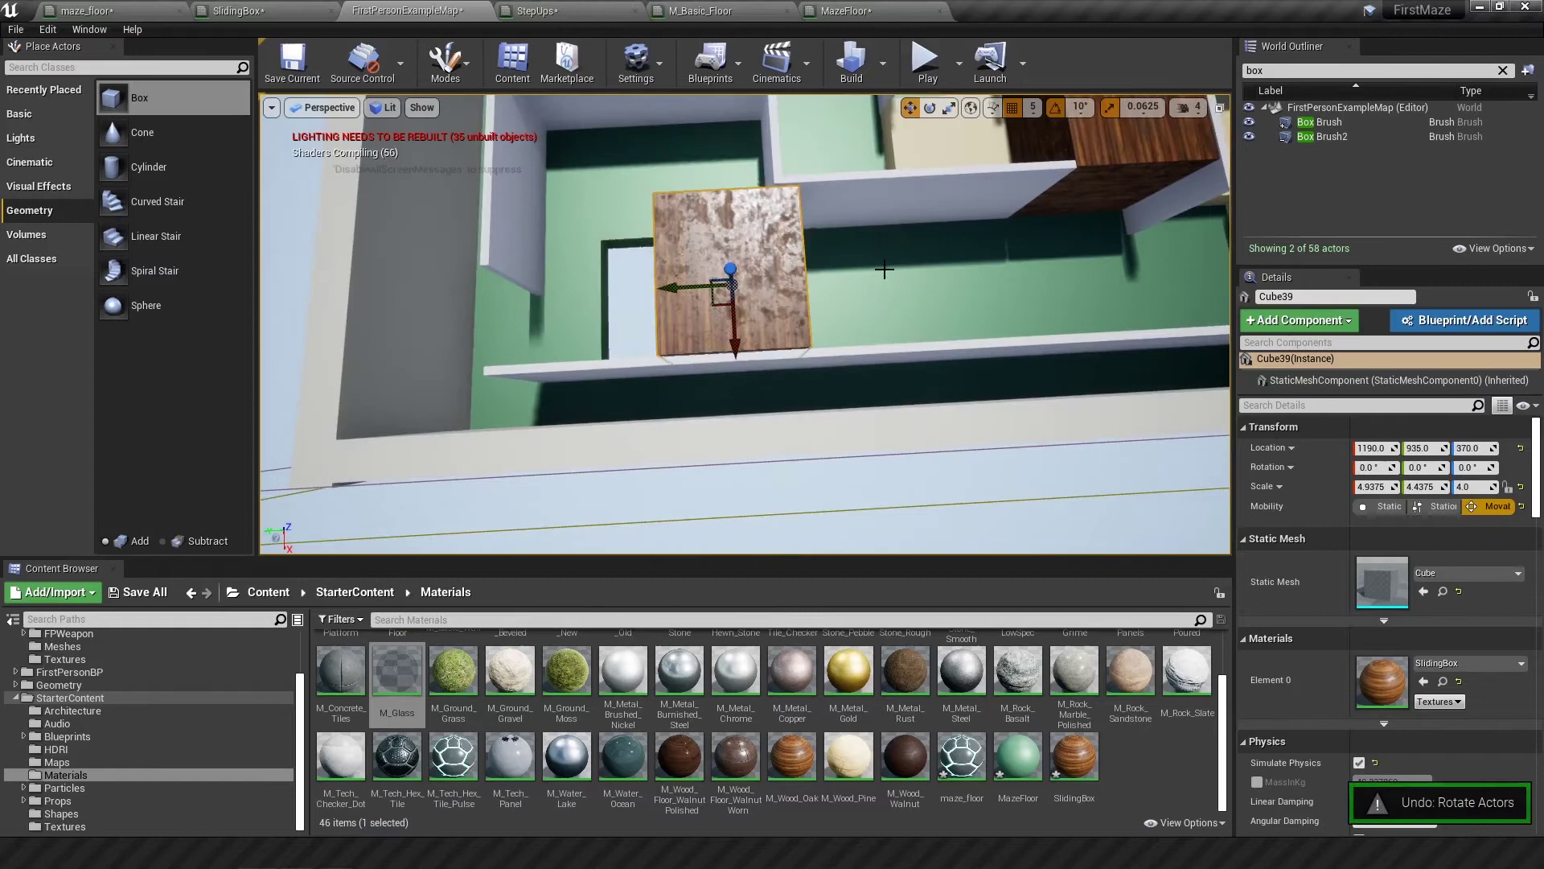
Play-test the wooden box and the open floor pit in the maze, and end the session
{"action": "left_click", "coordinate": [925, 62]}
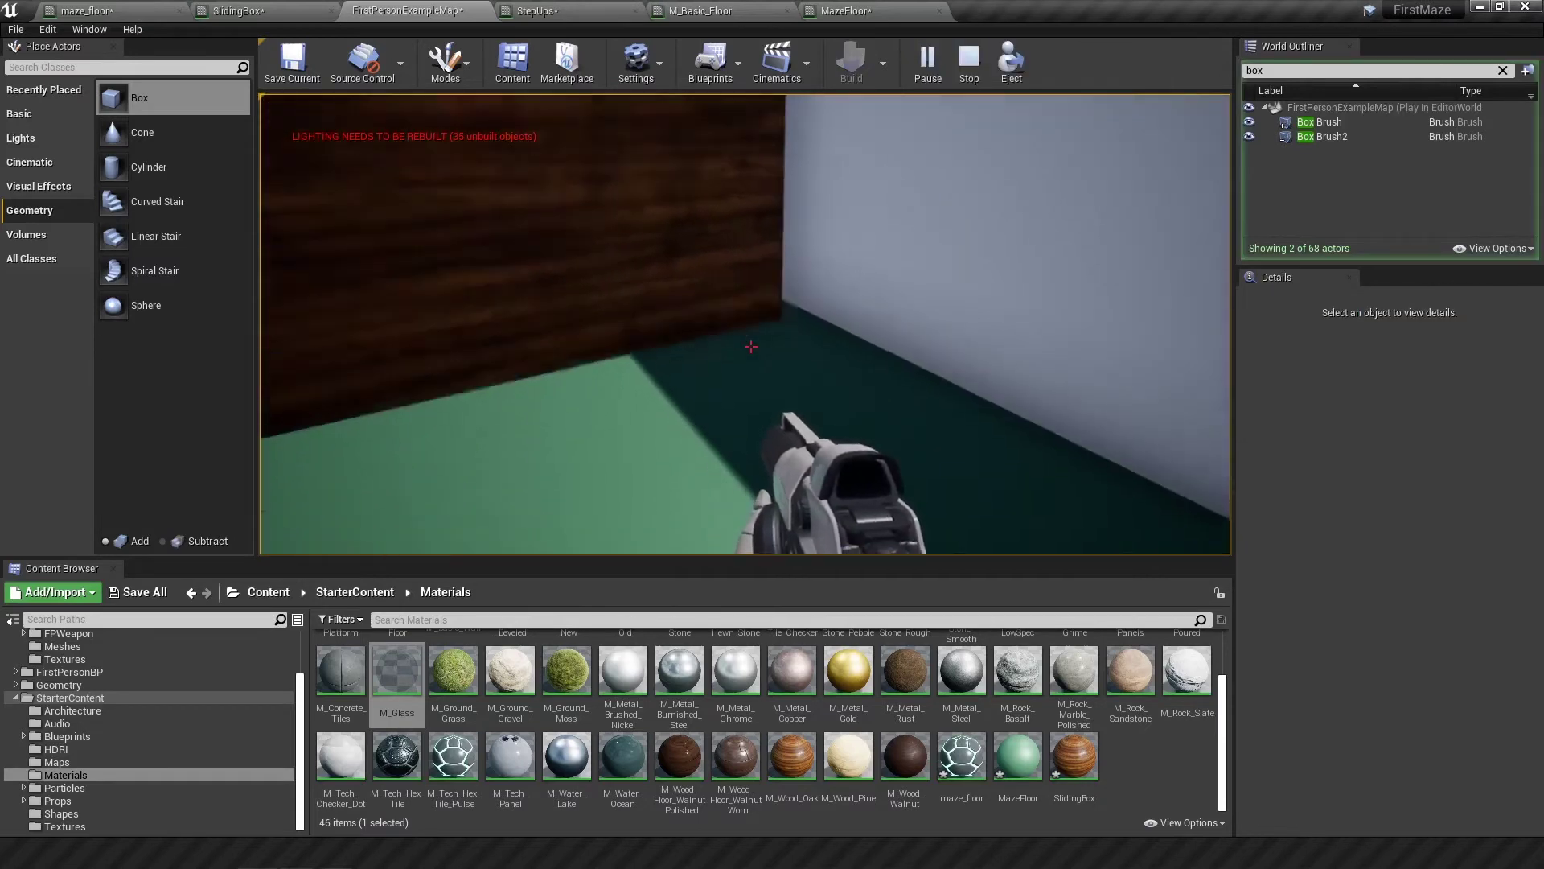
{"action": "key", "text": "w"}
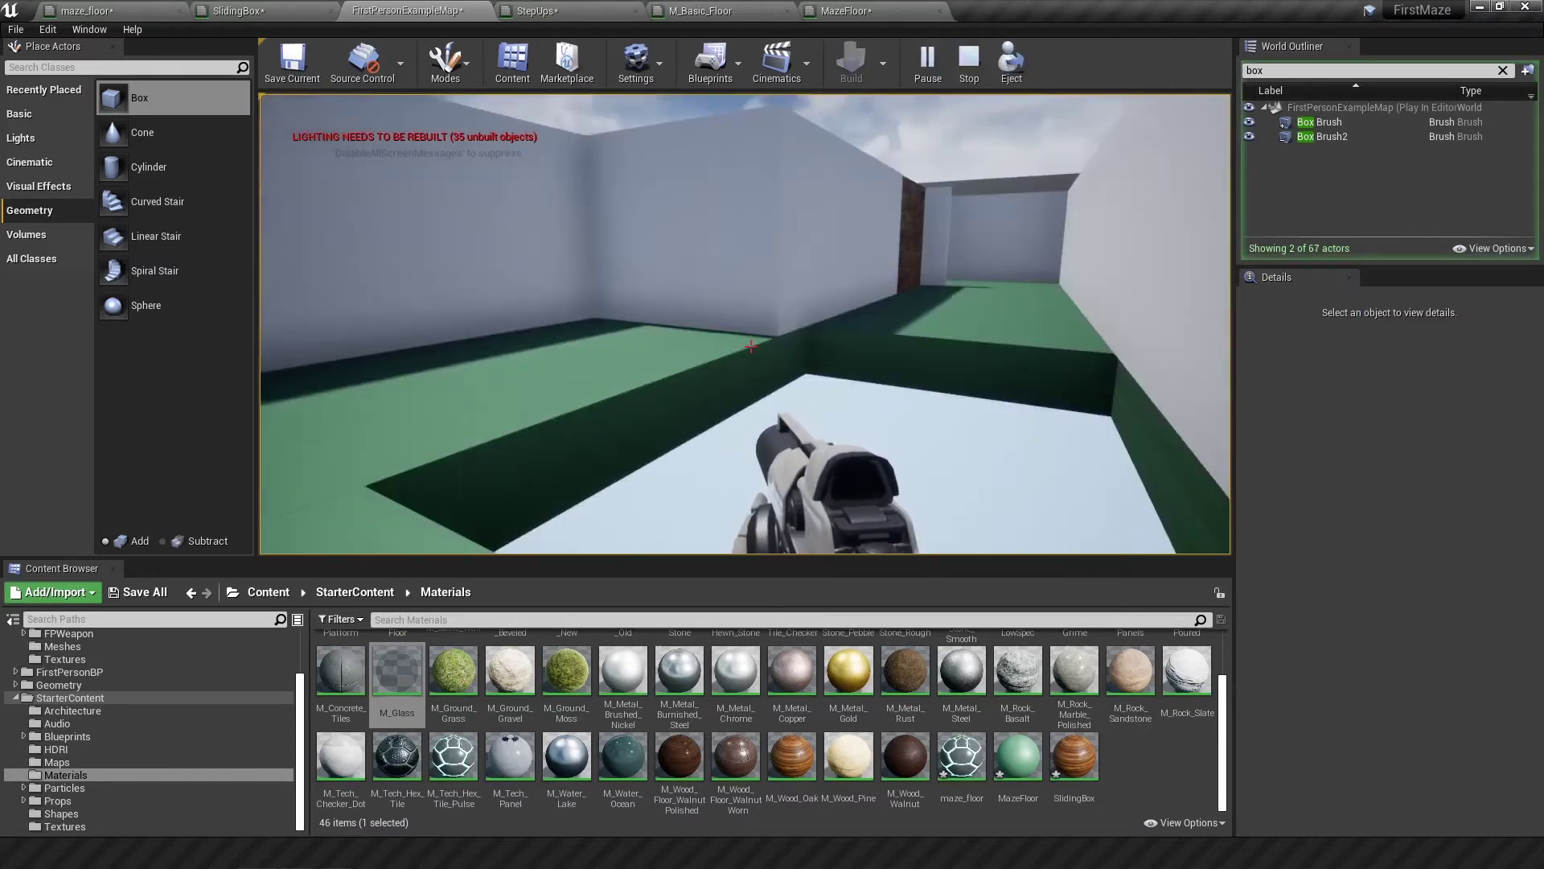
{"action": "key", "text": "w"}
{"action": "key", "text": "Escape"}
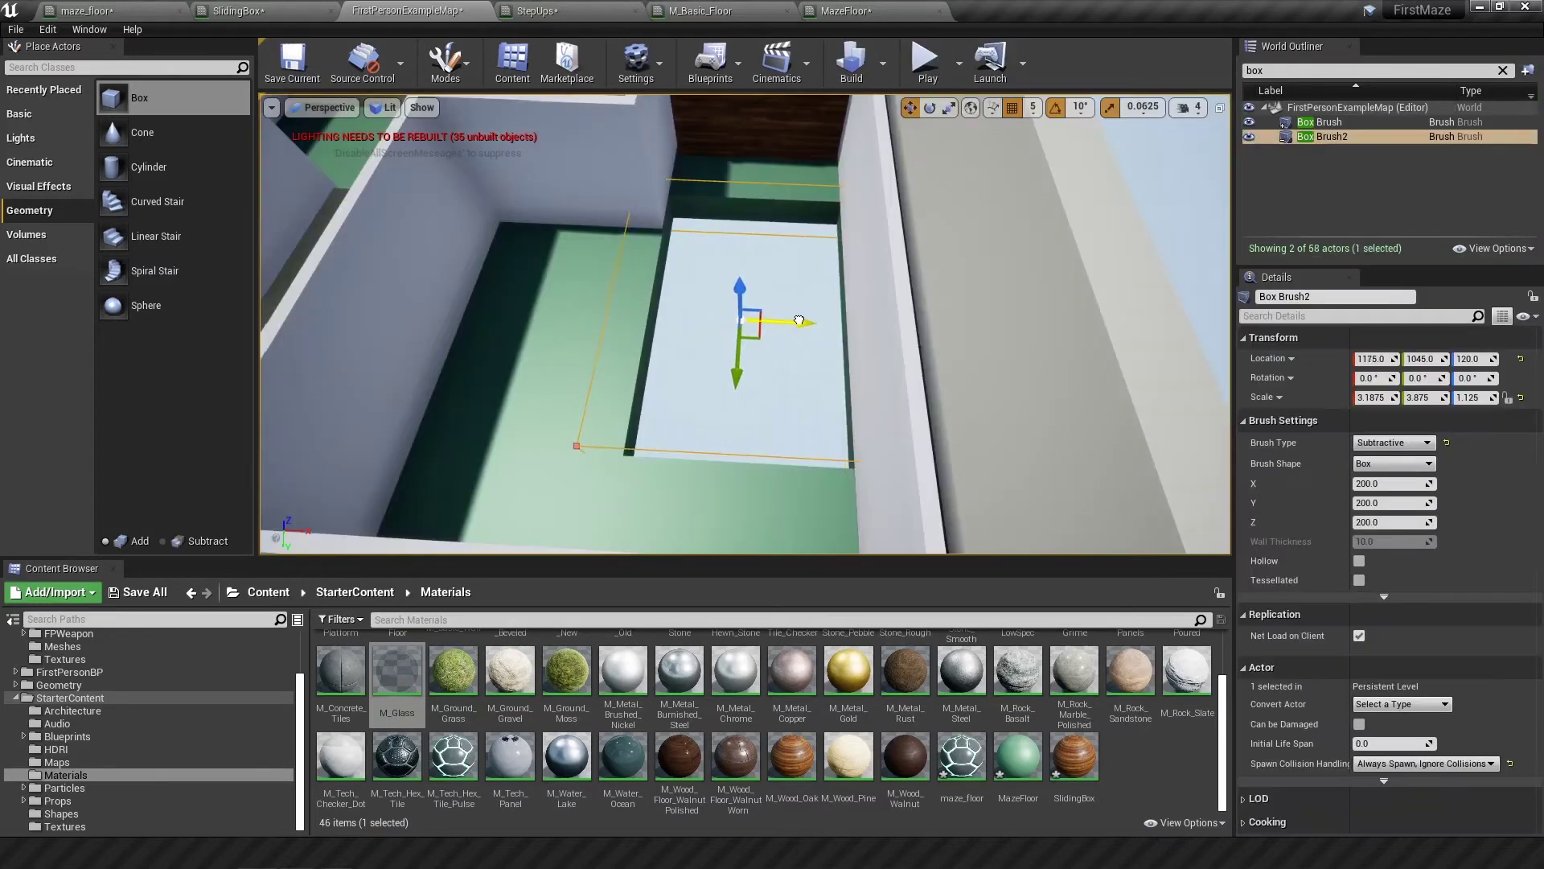
Enlarge the pit's subtractive brush to a Y scale of 5.0625 above a solid bottom, and play-test the wooden box in the pit
{"action": "left_click", "coordinate": [576, 327]}
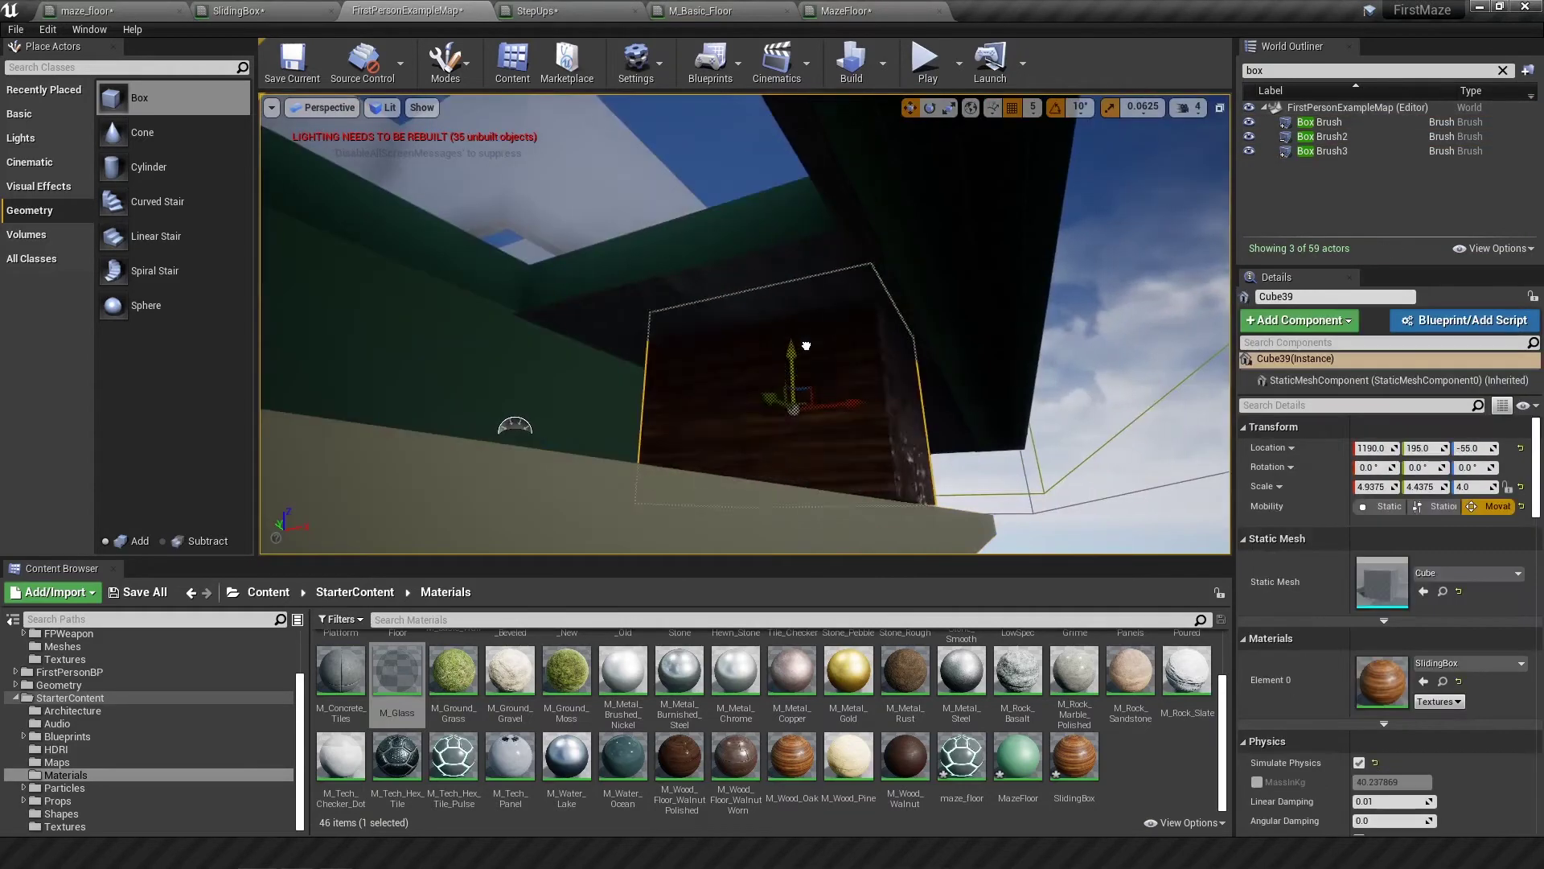
{"action": "left_click", "coordinate": [718, 366]}
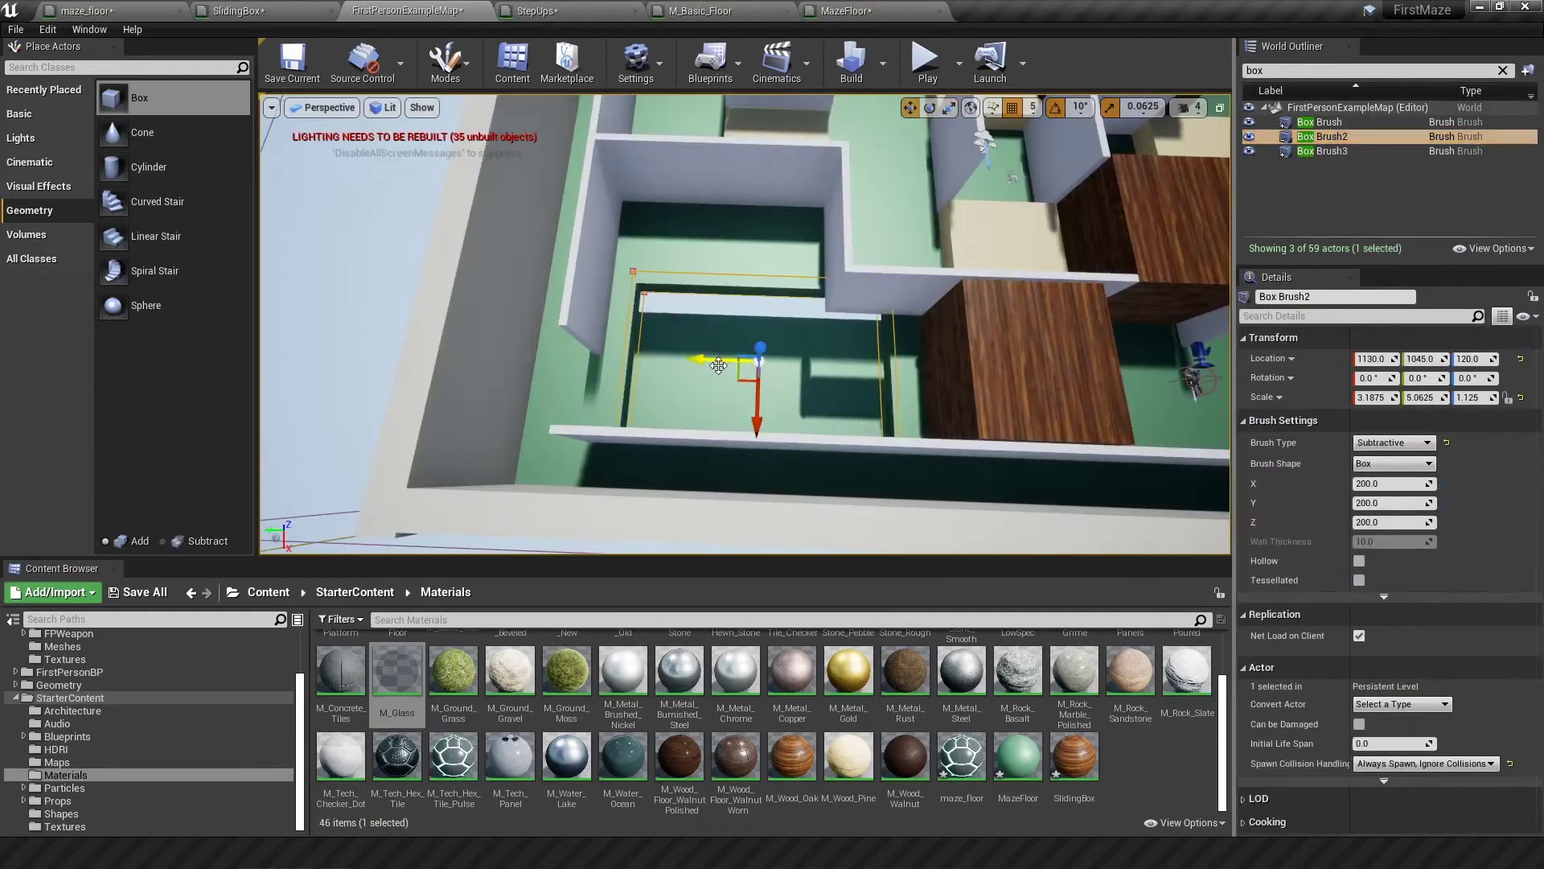
{"action": "key", "text": "alt+p"}
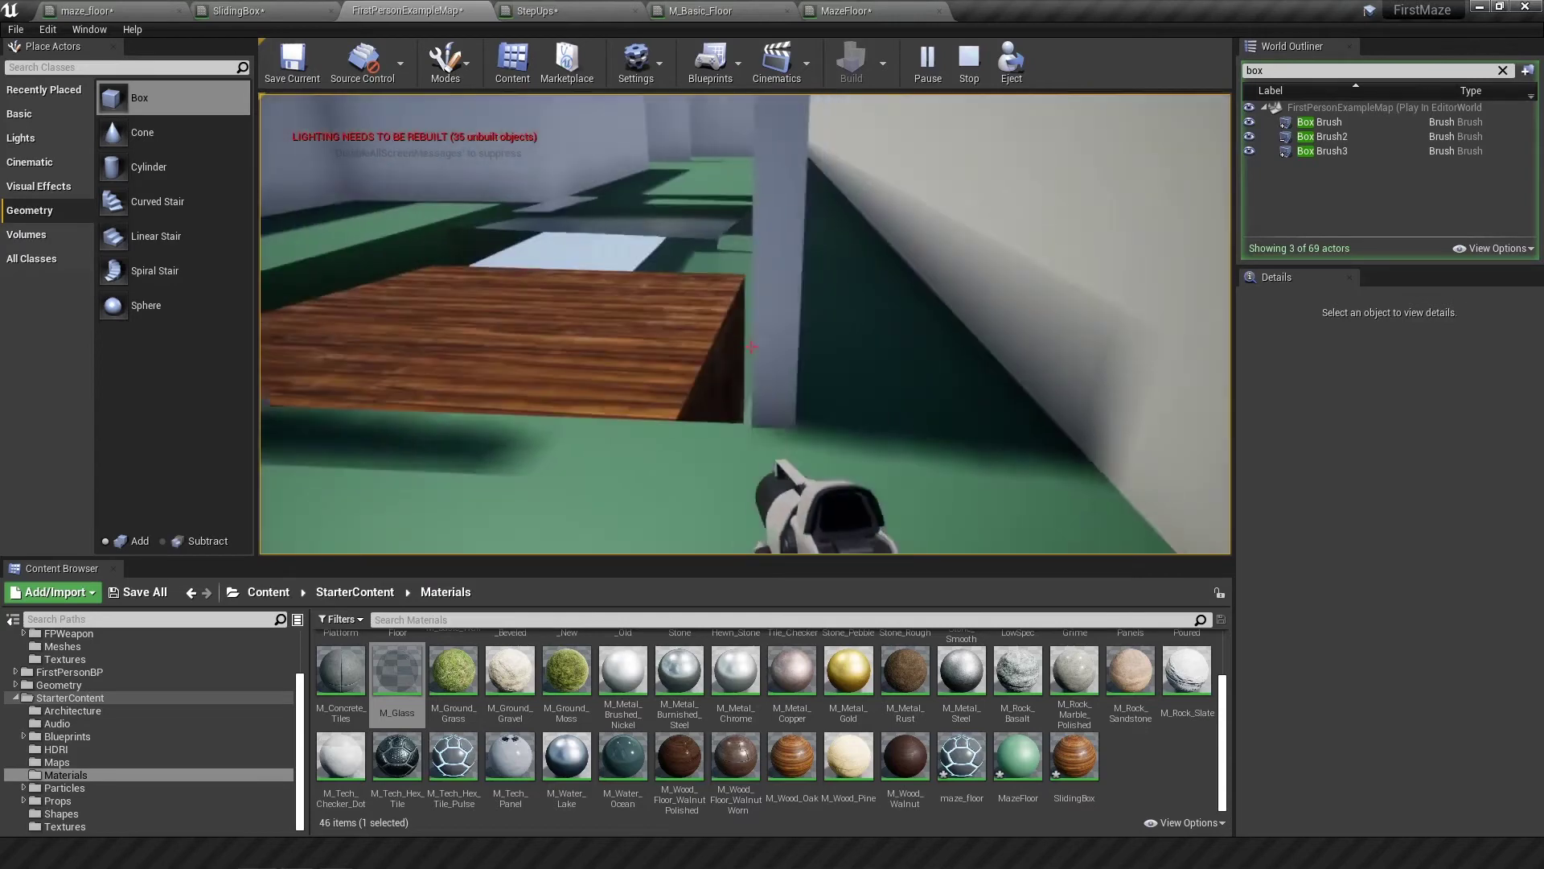
{"action": "key", "text": "Escape"}
Slide the short detached wall near the maze's outer wall along its length
{"action": "left_click", "coordinate": [566, 411]}
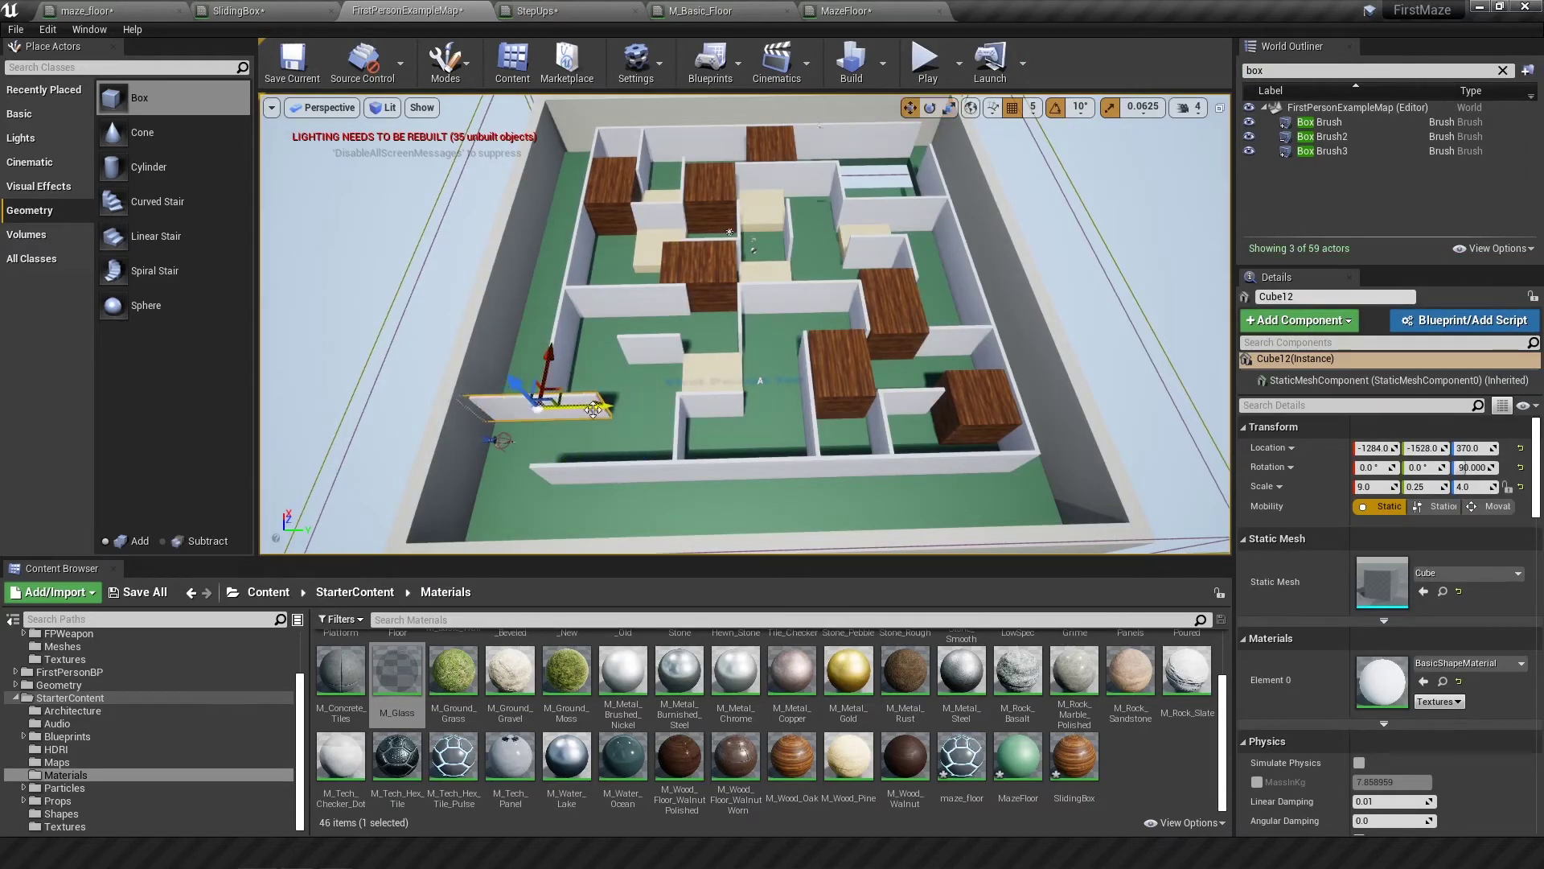
{"action": "left_click_drag", "start_coordinate": [604, 405], "coordinate": [651, 434]}
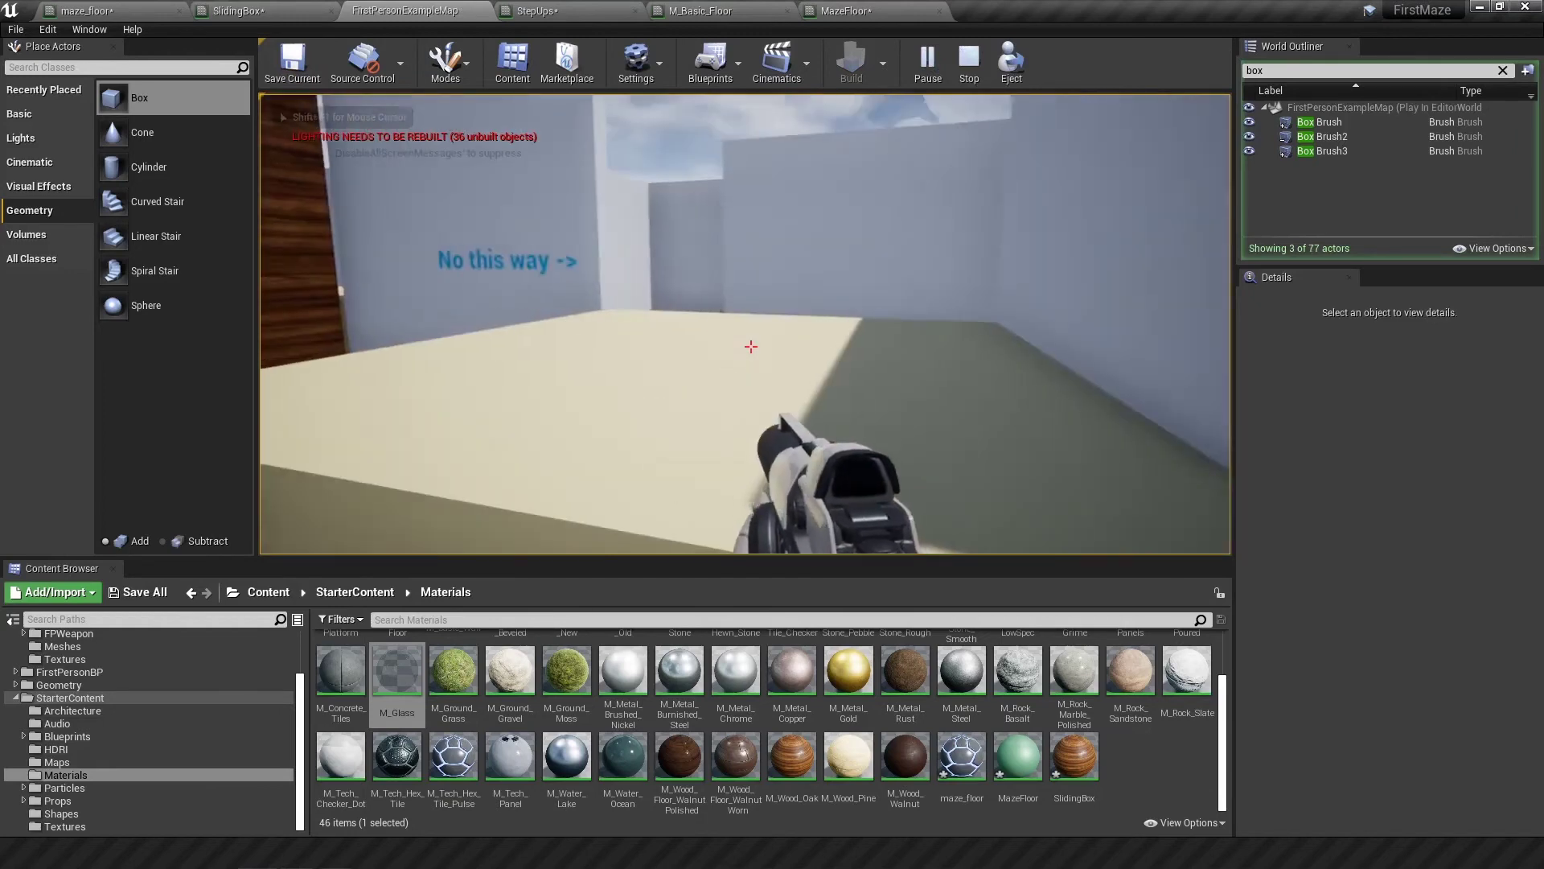
Play-test the maze past the "No this way ->" sign and the wooden boxes, and review the whole layout
{"action": "key", "text": "w"}
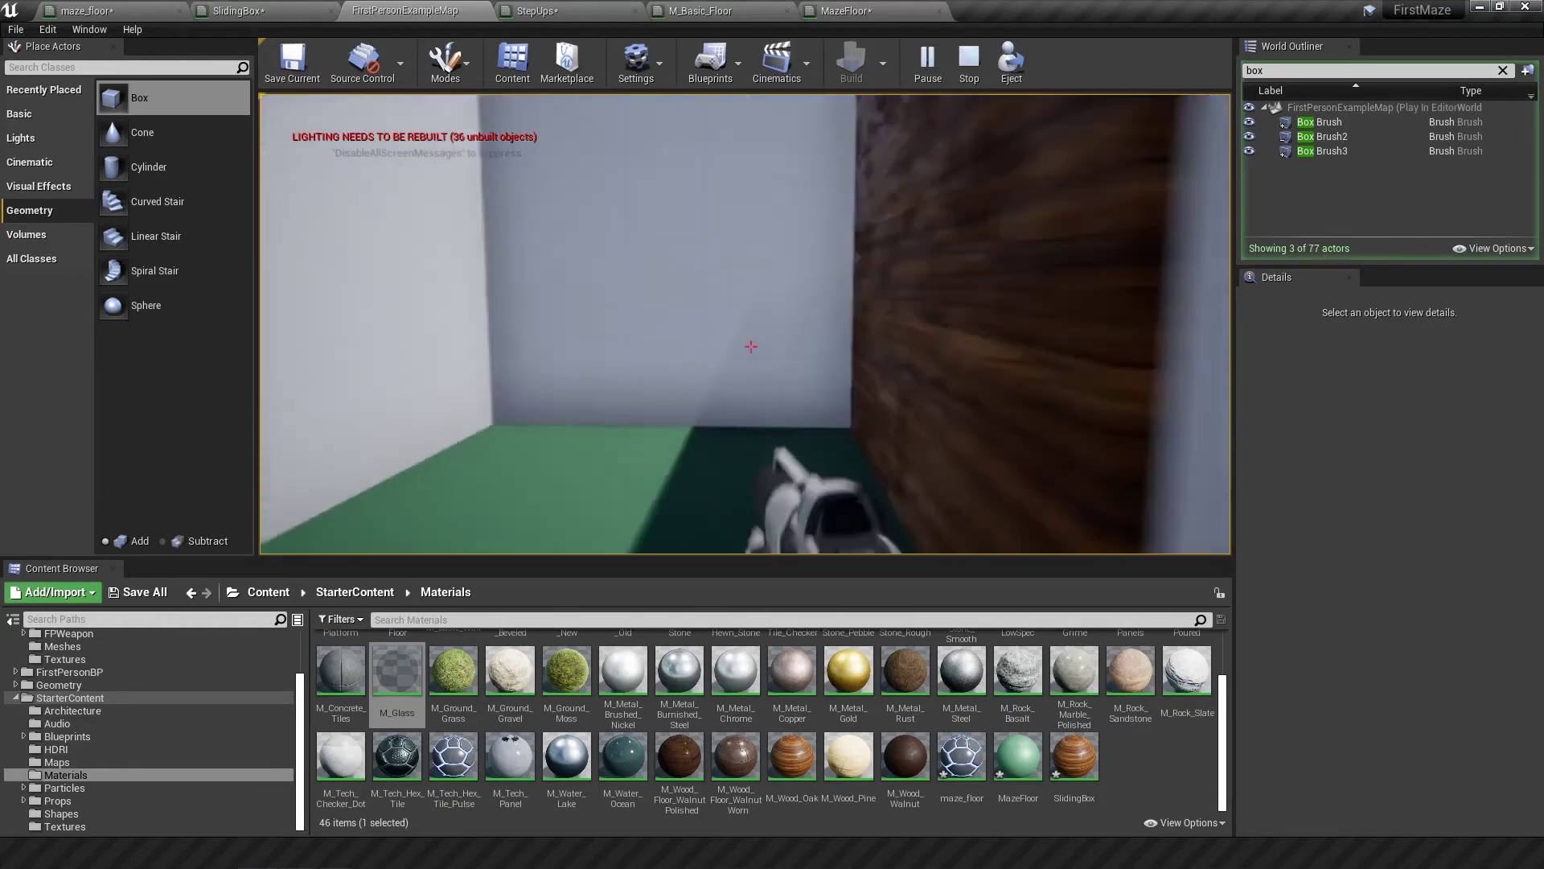
{"action": "key", "text": "s"}
{"action": "key", "text": "w"}
{"action": "key", "text": "s"}
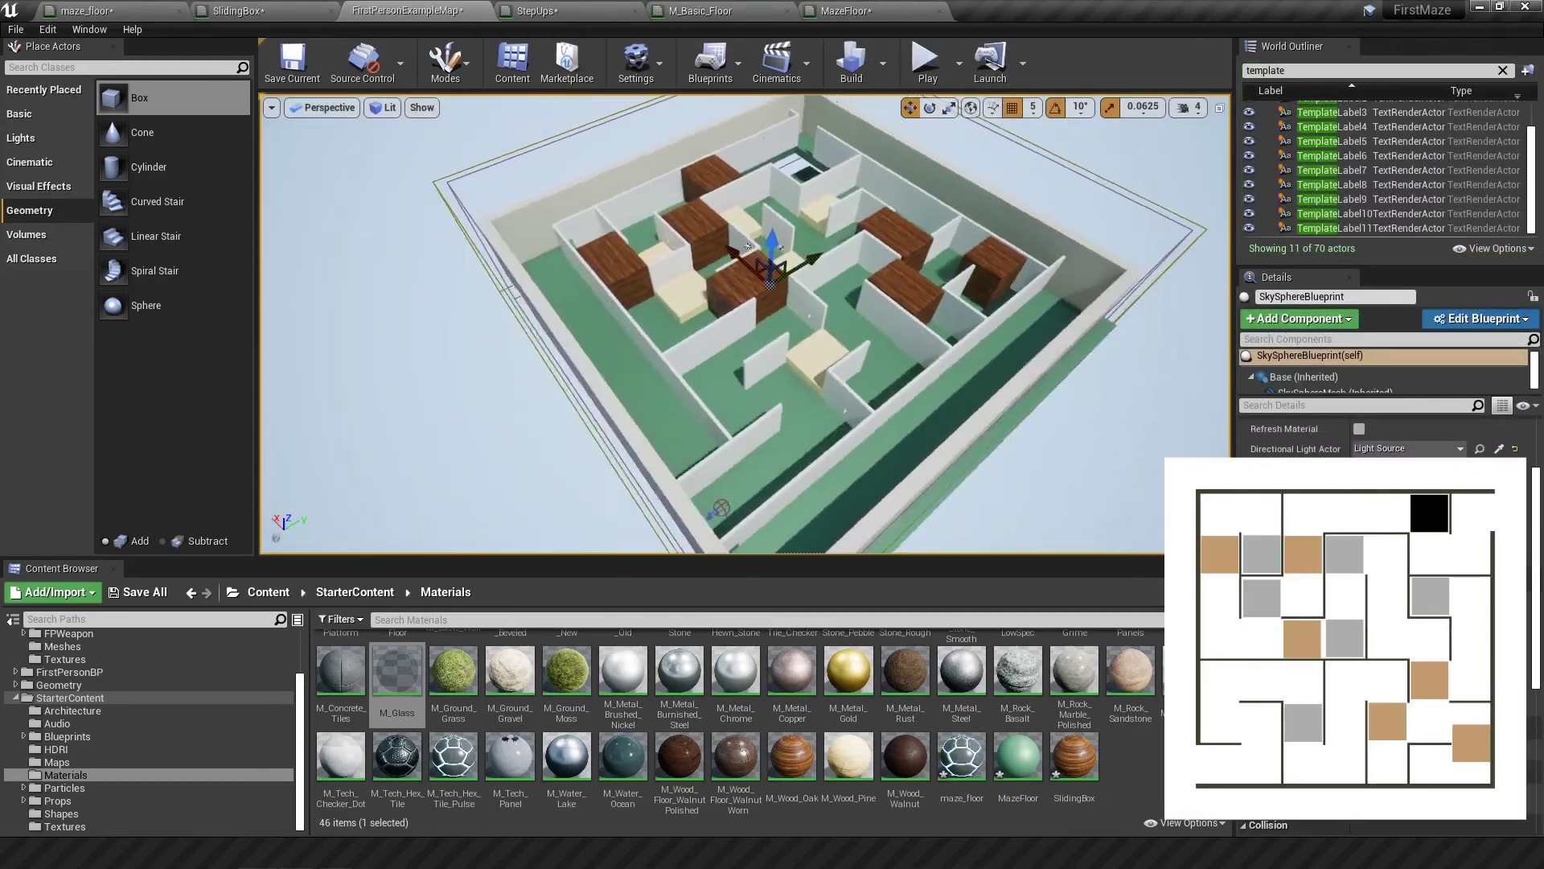
{"action": "left_click_drag", "start_coordinate": [724, 321], "coordinate": [617, 367], "text": "alt"}
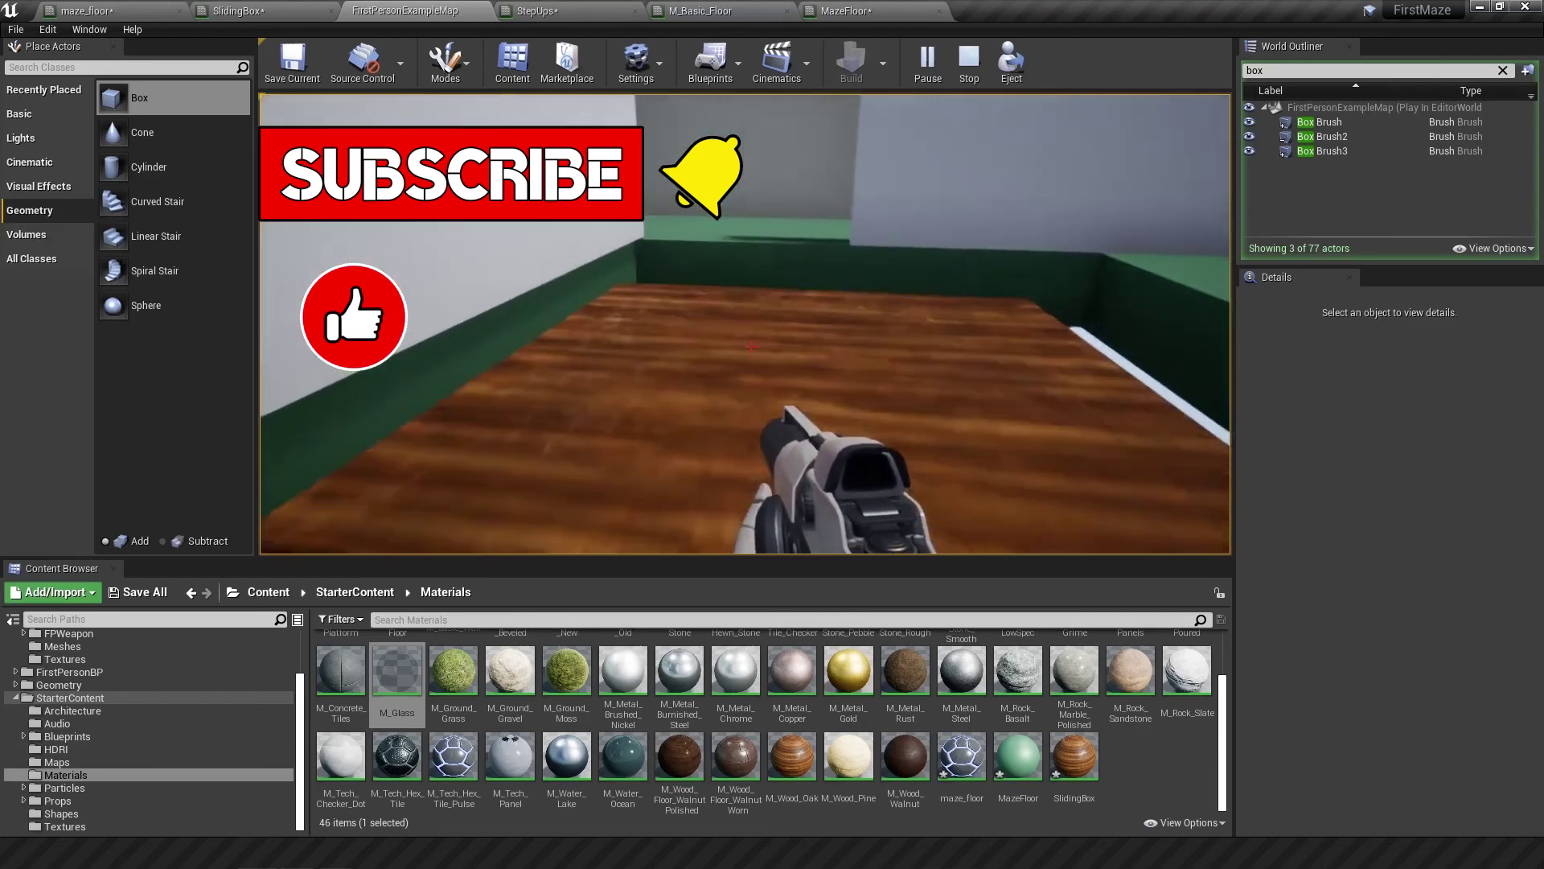
Play-test walking across the wooden box in the pit and fire the weapon among the boxes
{"action": "key", "text": "w"}
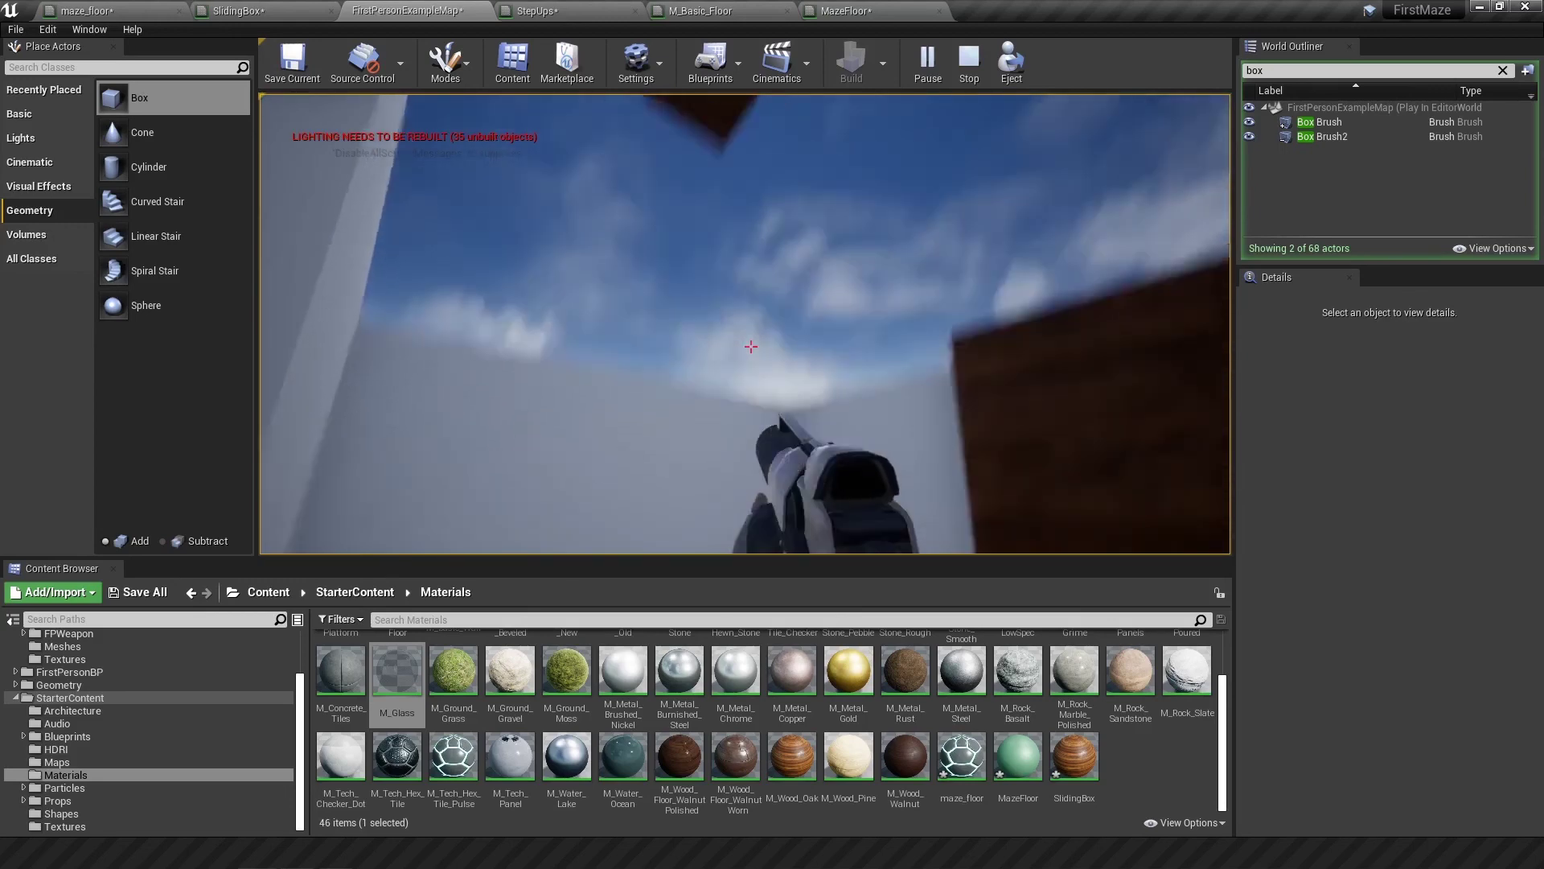
{"action": "left_click", "coordinate": [751, 345]}
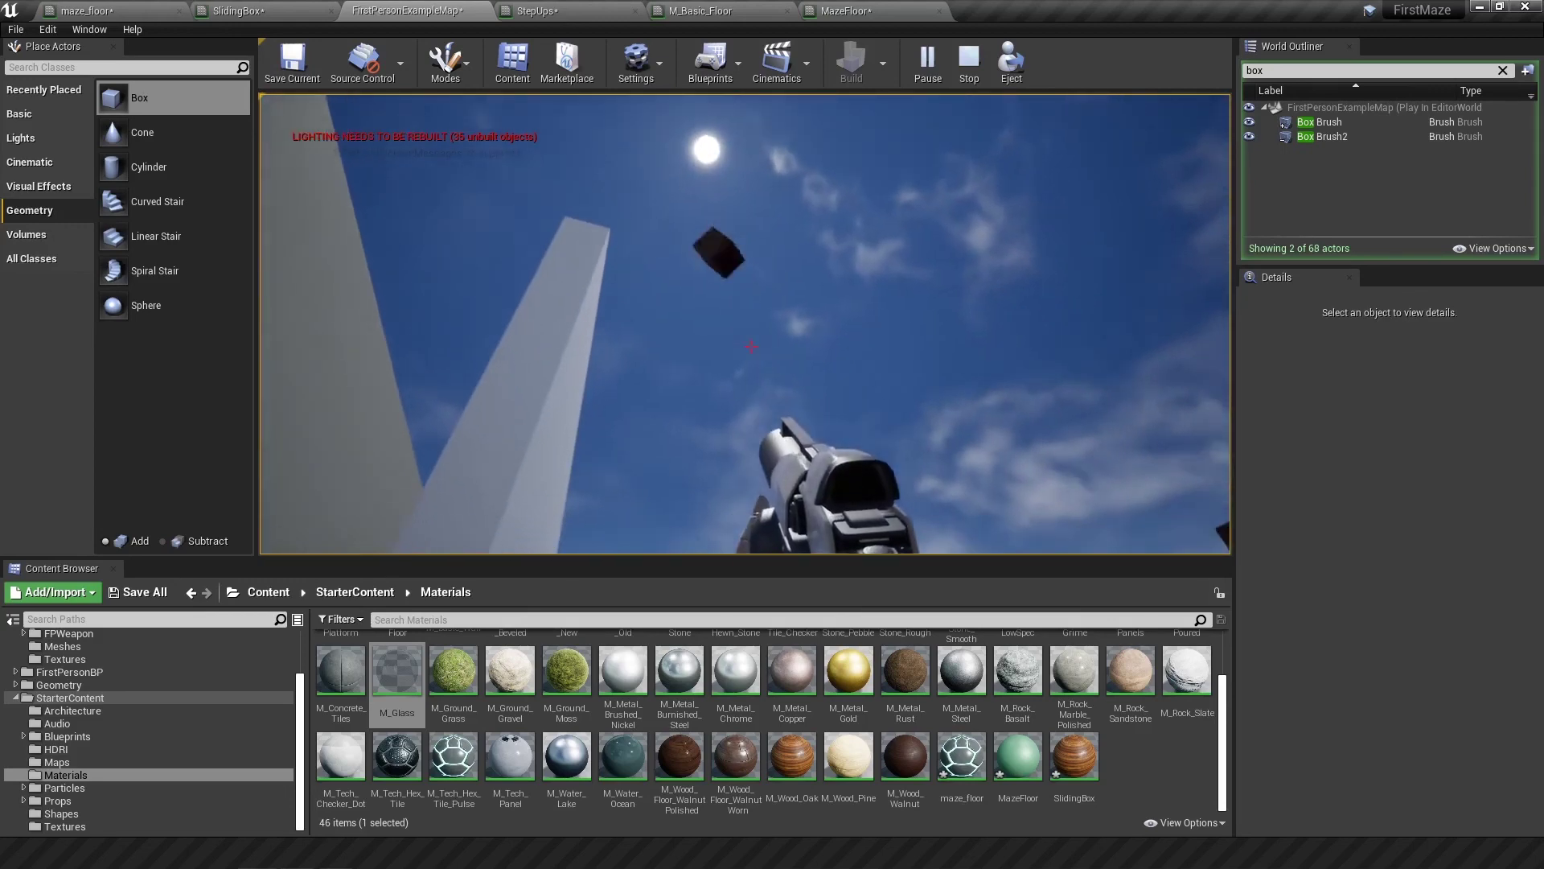